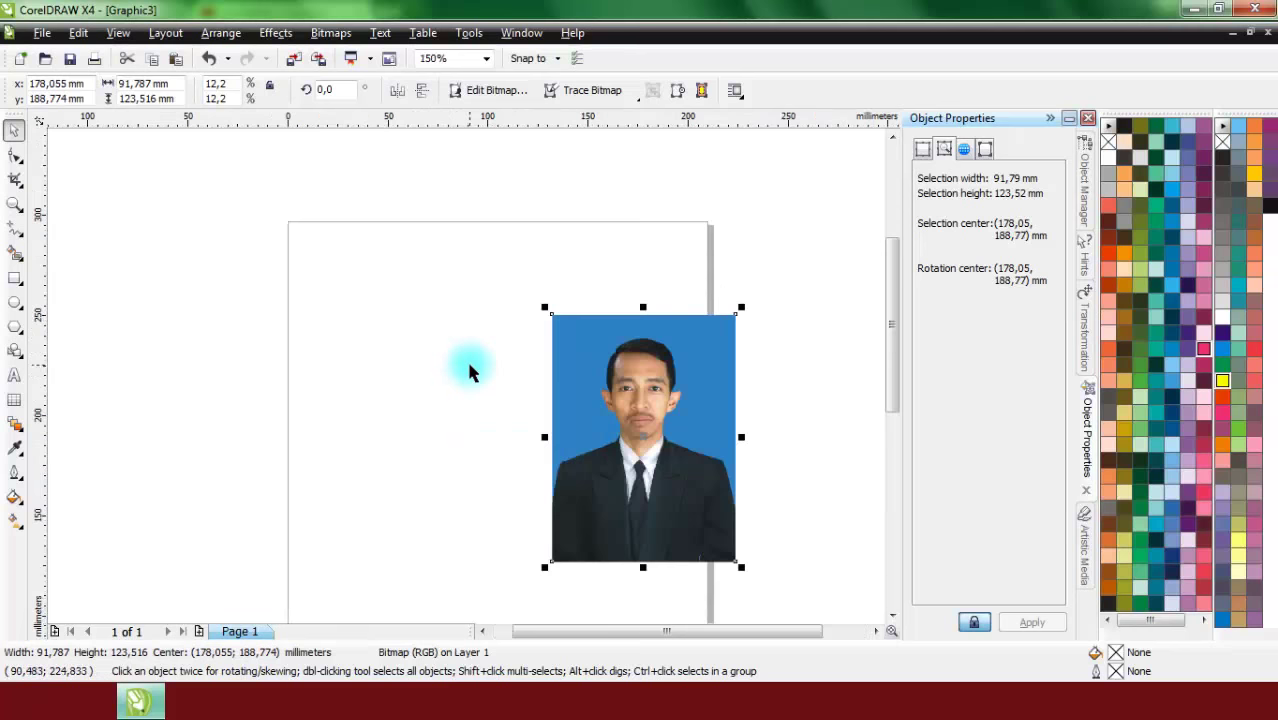
- Draw a rectangle about 47 × 59 mm near the page's upper-left corner, clear of the photo
{"action": "scroll", "coordinate": [452, 346], "scroll_direction": "down", "scroll_amount": 1}
{"action": "scroll", "coordinate": [470, 317], "scroll_direction": "up", "scroll_amount": 1}
{"action": "left_click", "coordinate": [350, 365]}
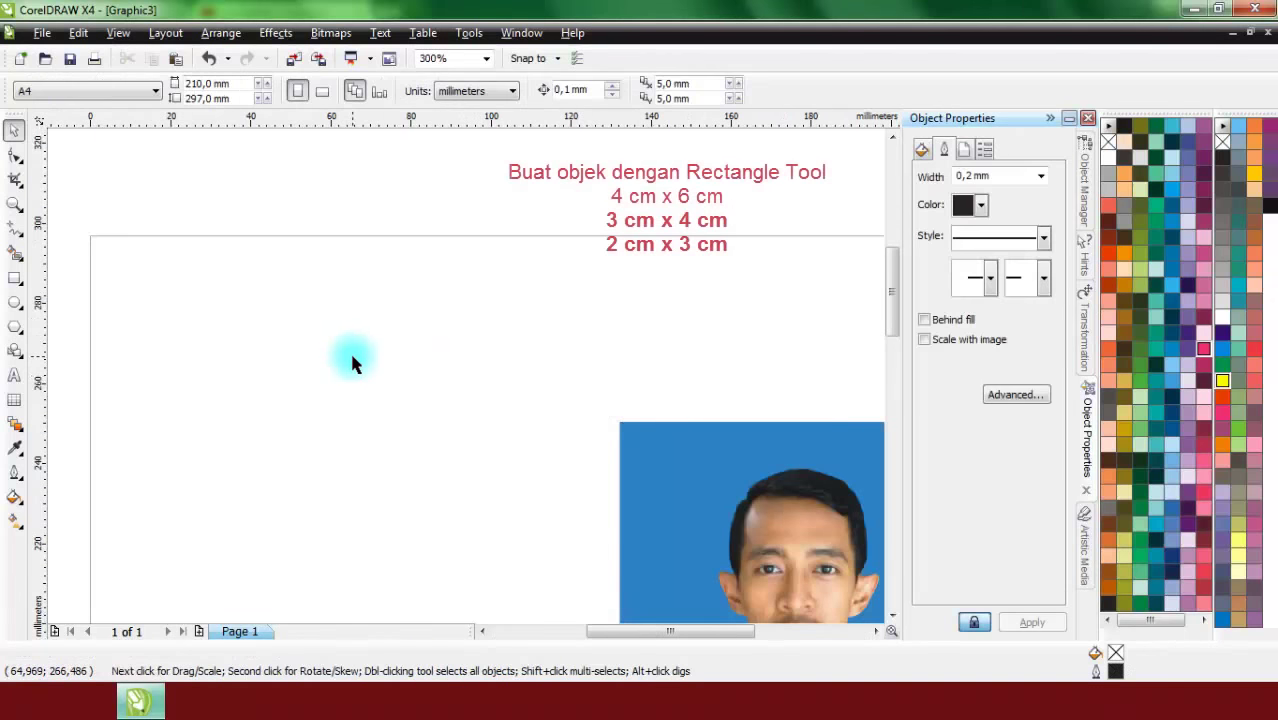
{"action": "left_click", "coordinate": [15, 279]}
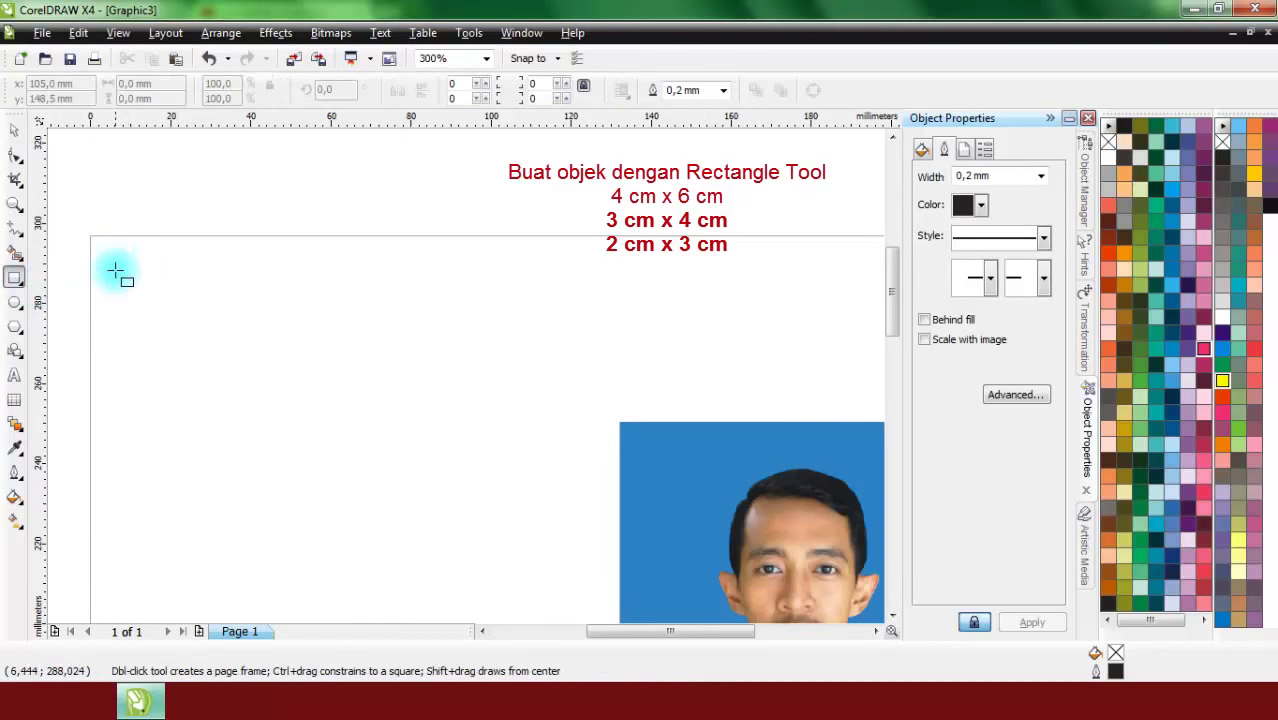
{"action": "left_click_drag", "start_coordinate": [116, 263], "coordinate": [303, 497]}
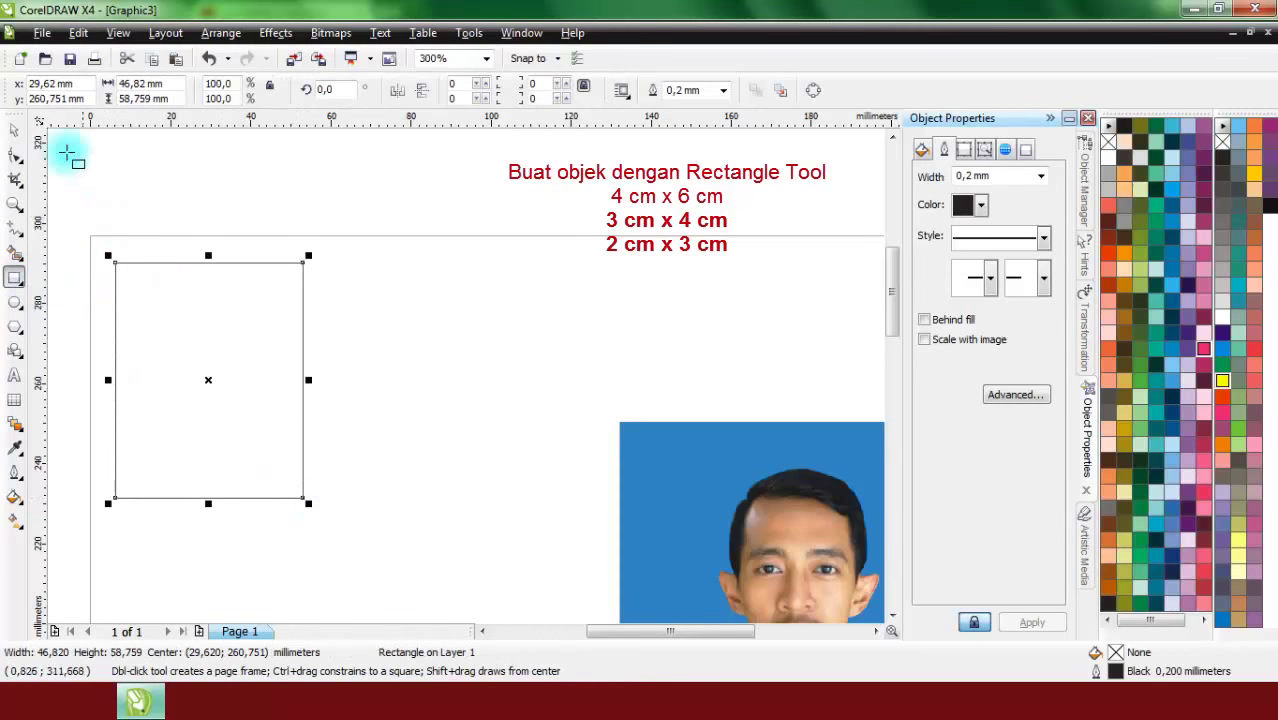
{"action": "left_click", "coordinate": [14, 130]}
- Change the document's drawing units to centimeters
{"action": "left_click", "coordinate": [372, 219]}
{"action": "left_click", "coordinate": [470, 91]}
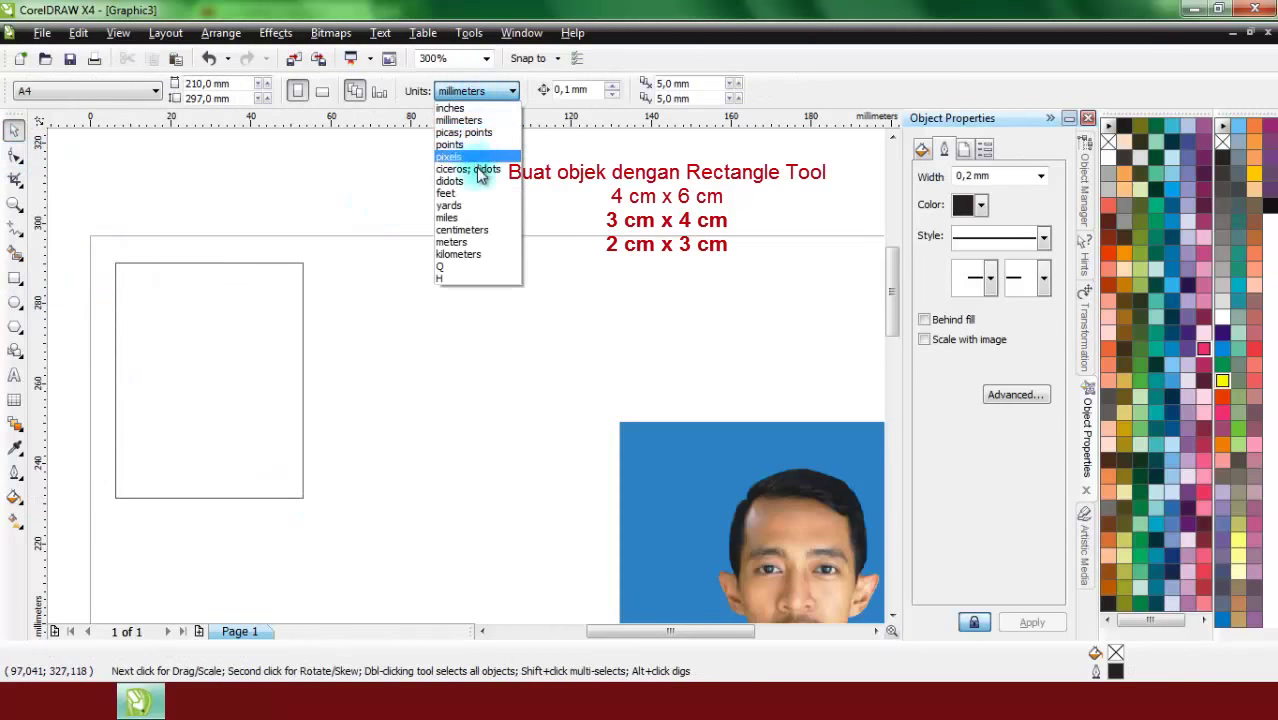
{"action": "left_click", "coordinate": [480, 229]}
- Set the rectangle's size to 4 cm wide and 6 cm high
{"action": "left_click", "coordinate": [303, 290]}
{"action": "left_click", "coordinate": [144, 85]}
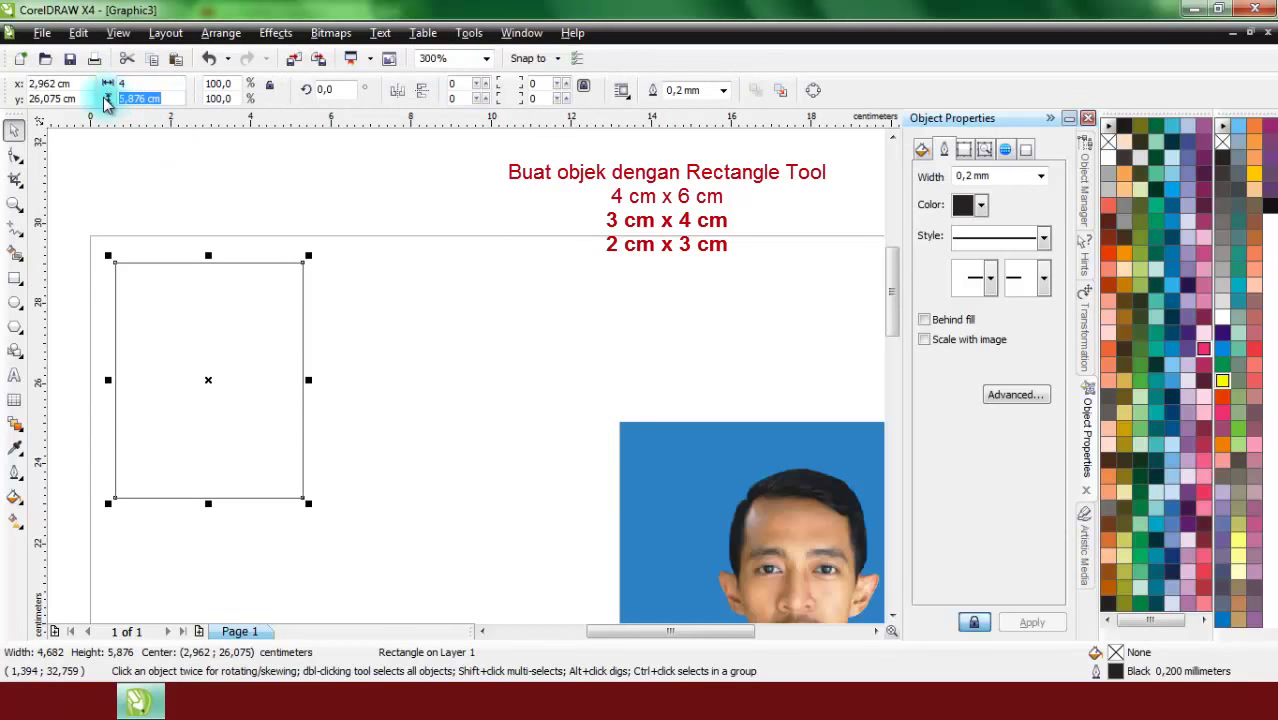
{"action": "type", "text": "6"}
{"action": "key", "text": "Return"}
- Copy and paste the 4 × 6 cm rectangle, place the copy right beside it, and resize the copy to 3 × 4 cm
{"action": "left_click", "coordinate": [259, 288]}
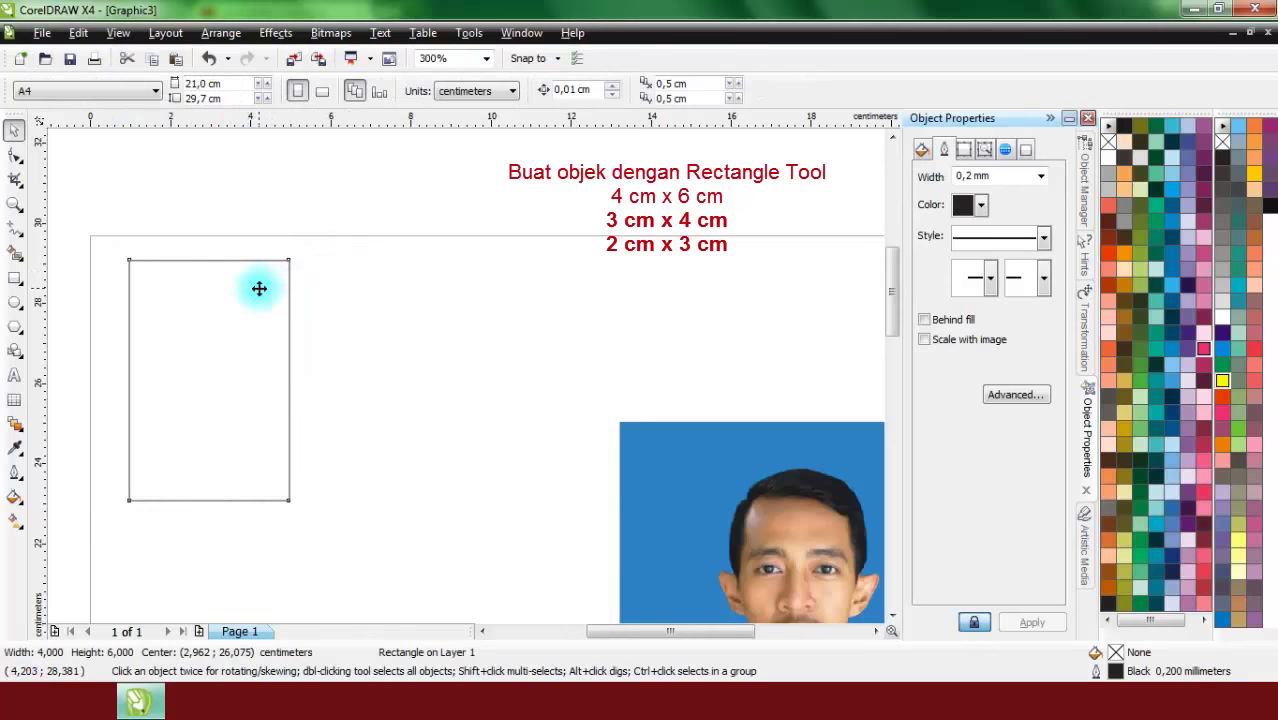
{"action": "right_click", "coordinate": [259, 288]}
{"action": "left_click", "coordinate": [322, 411]}
{"action": "right_click", "coordinate": [387, 282]}
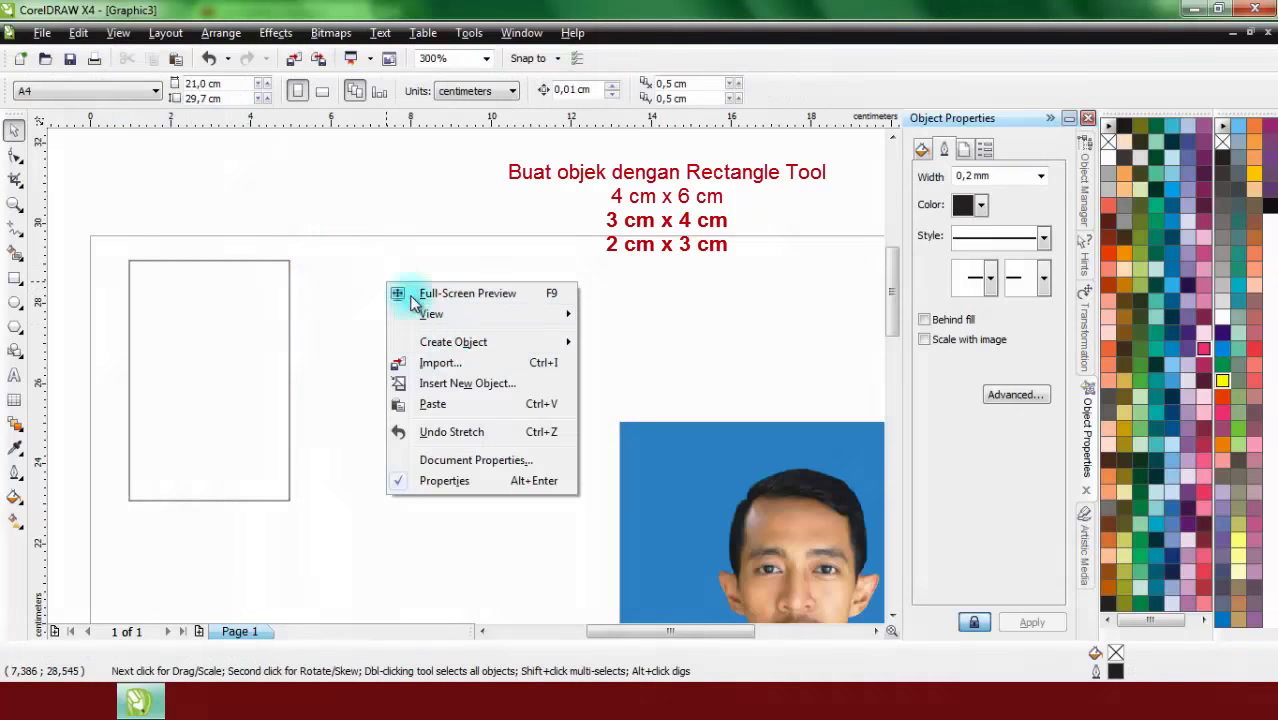
{"action": "left_click", "coordinate": [433, 404]}
{"action": "left_click_drag", "start_coordinate": [251, 370], "coordinate": [427, 378]}
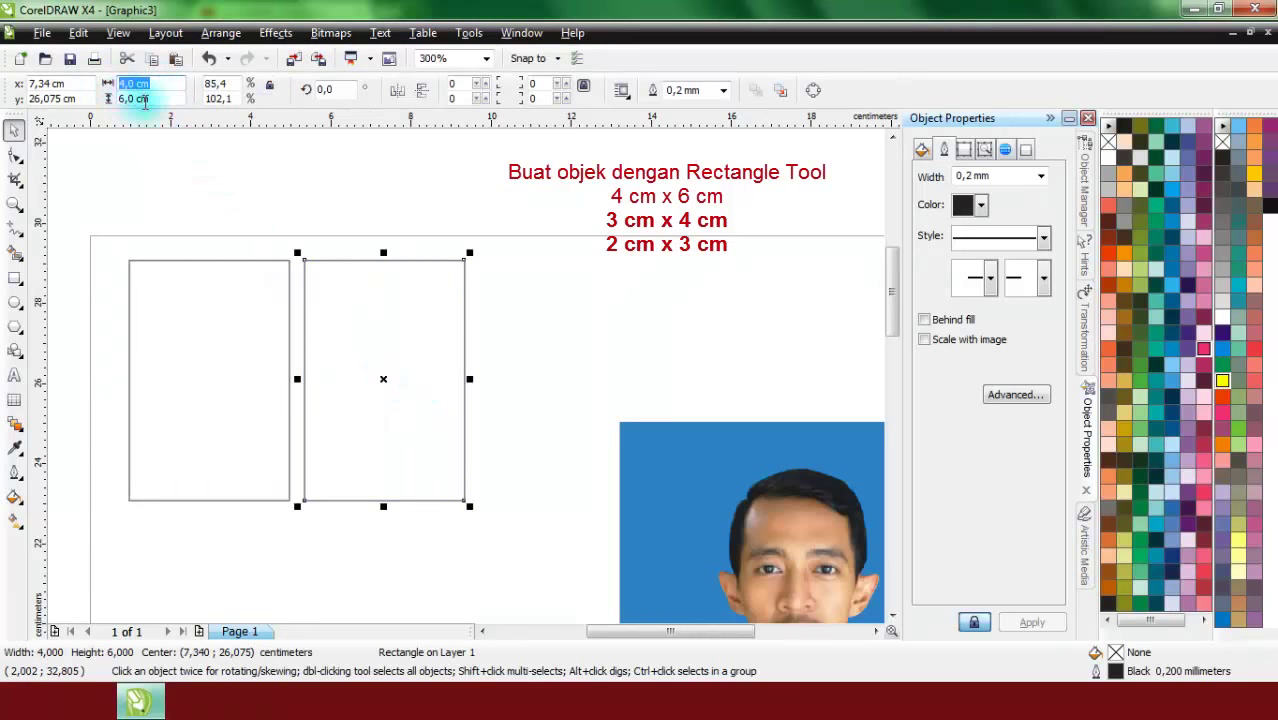
{"action": "type", "text": "4"}
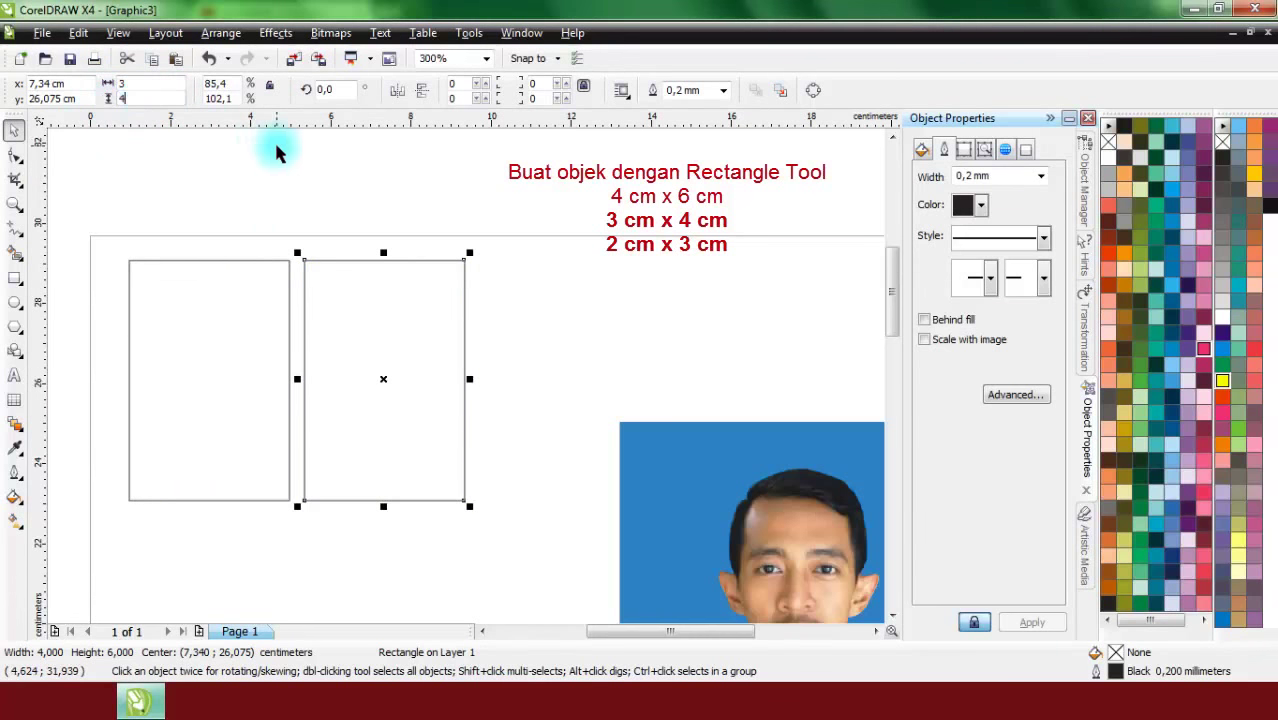
{"action": "key", "text": "Return"}
- Duplicate the 3 × 4 cm rectangle to its right and resize the duplicate to 2 × 3 cm
{"action": "left_click_drag", "start_coordinate": [413, 320], "coordinate": [531, 345]}
{"action": "right_click", "coordinate": [531, 345]}
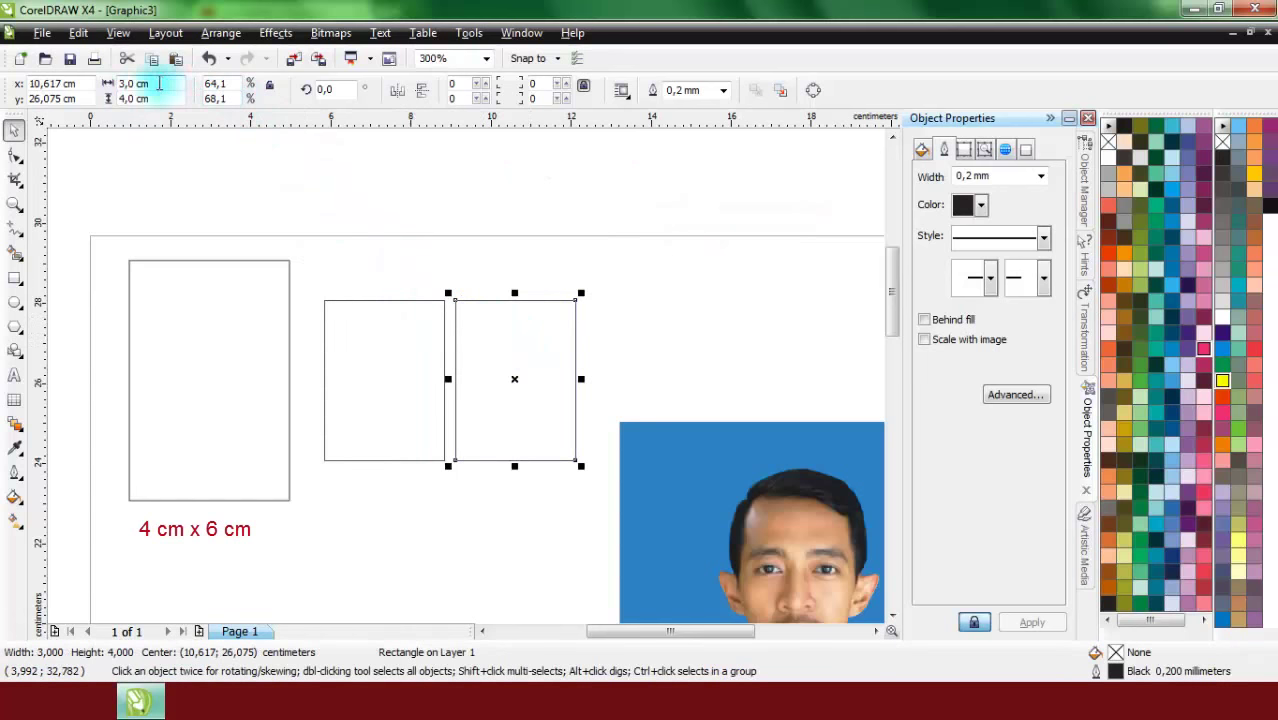
{"action": "left_click_drag", "start_coordinate": [158, 84], "coordinate": [108, 98]}
{"action": "type", "text": "2"}
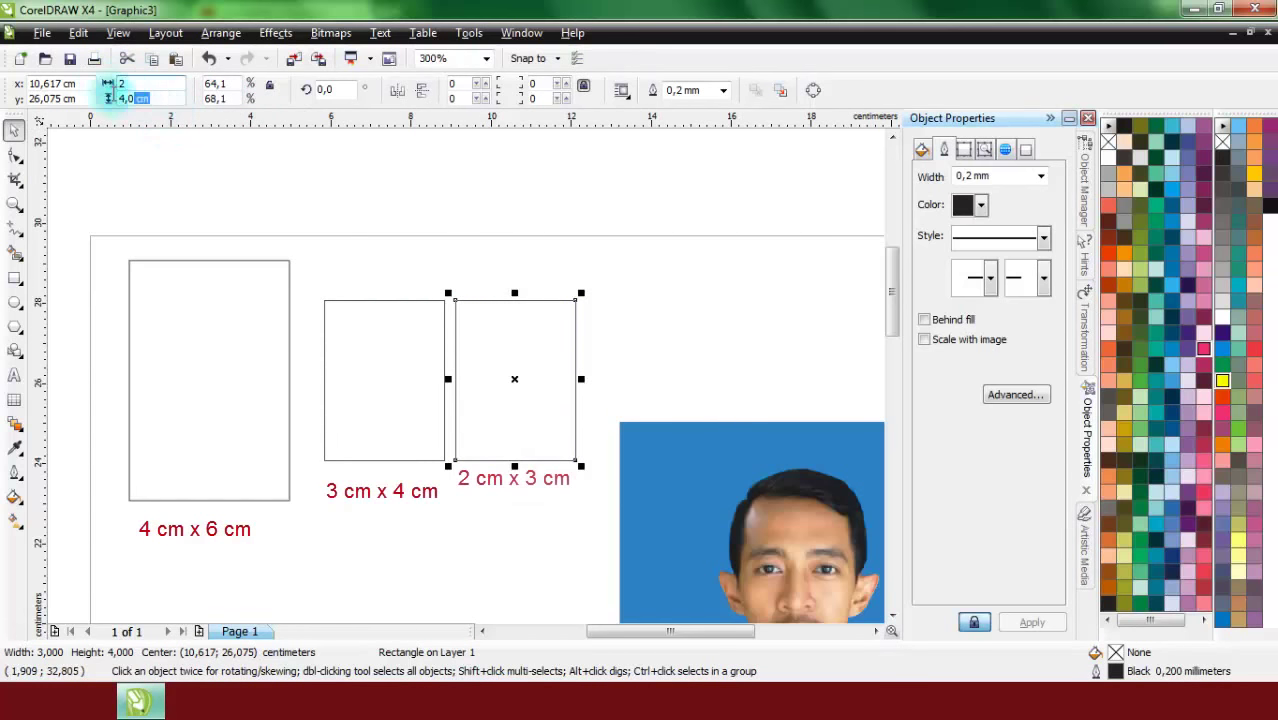
{"action": "left_click", "coordinate": [515, 224]}
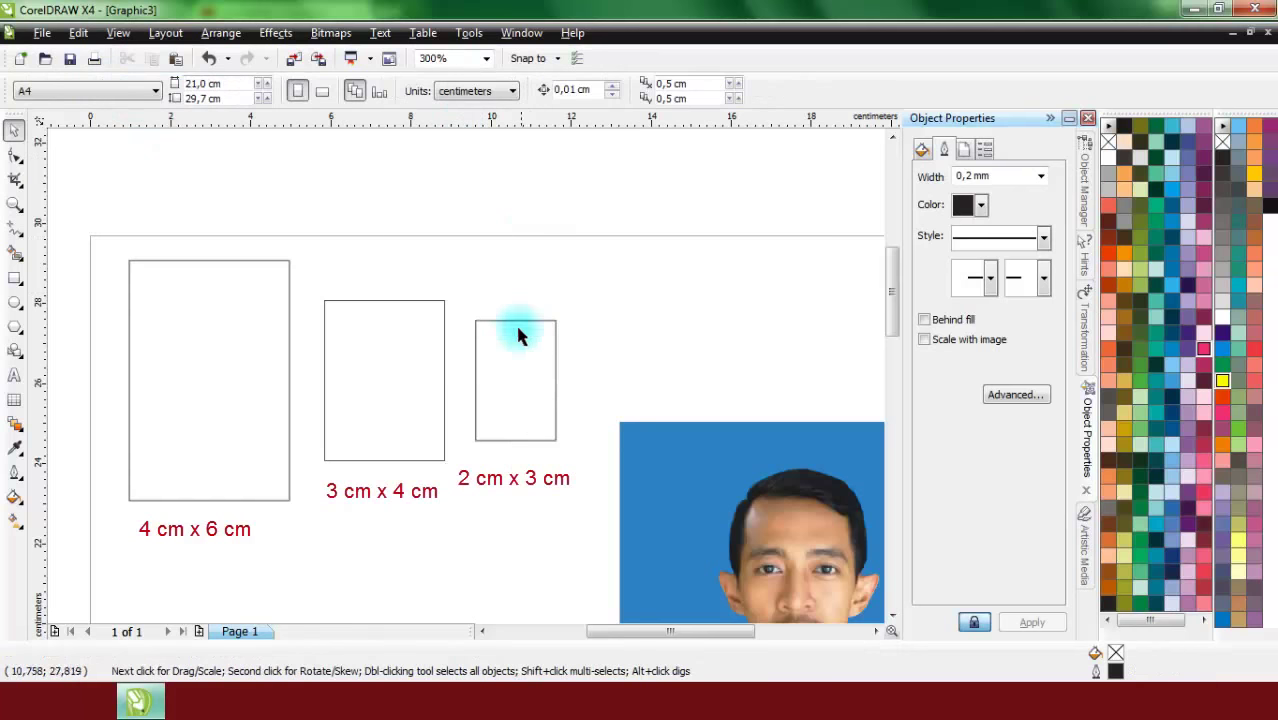
- Move the photo over the 4 × 6 cm rectangle and scale it proportionally to about 5.4 × 7.2 cm
{"action": "scroll", "coordinate": [391, 351], "scroll_direction": "down", "scroll_amount": 2}
{"action": "scroll", "coordinate": [495, 440], "scroll_direction": "up", "scroll_amount": 1}
{"action": "left_click_drag", "start_coordinate": [603, 430], "coordinate": [300, 305]}
{"action": "scroll", "coordinate": [318, 296], "scroll_direction": "up", "scroll_amount": 2}
{"action": "scroll", "coordinate": [448, 362], "scroll_direction": "down", "scroll_amount": 1}
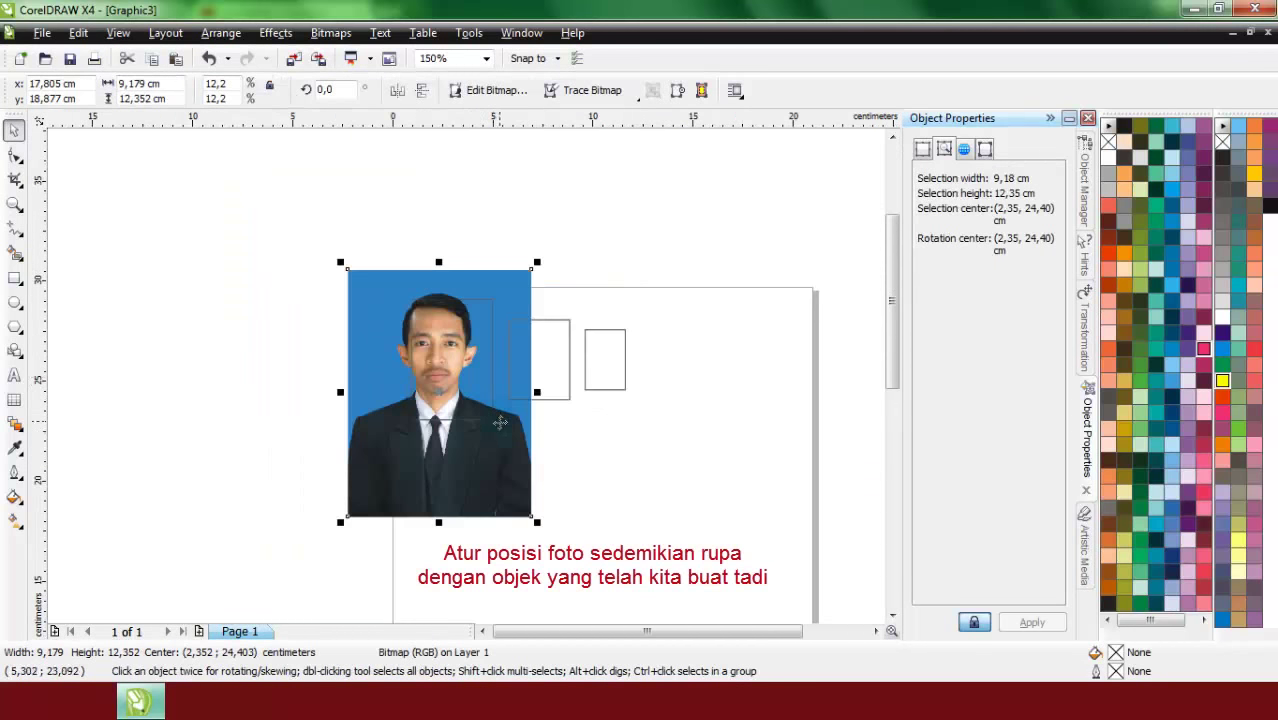
{"action": "left_click_drag", "start_coordinate": [539, 524], "coordinate": [495, 469]}
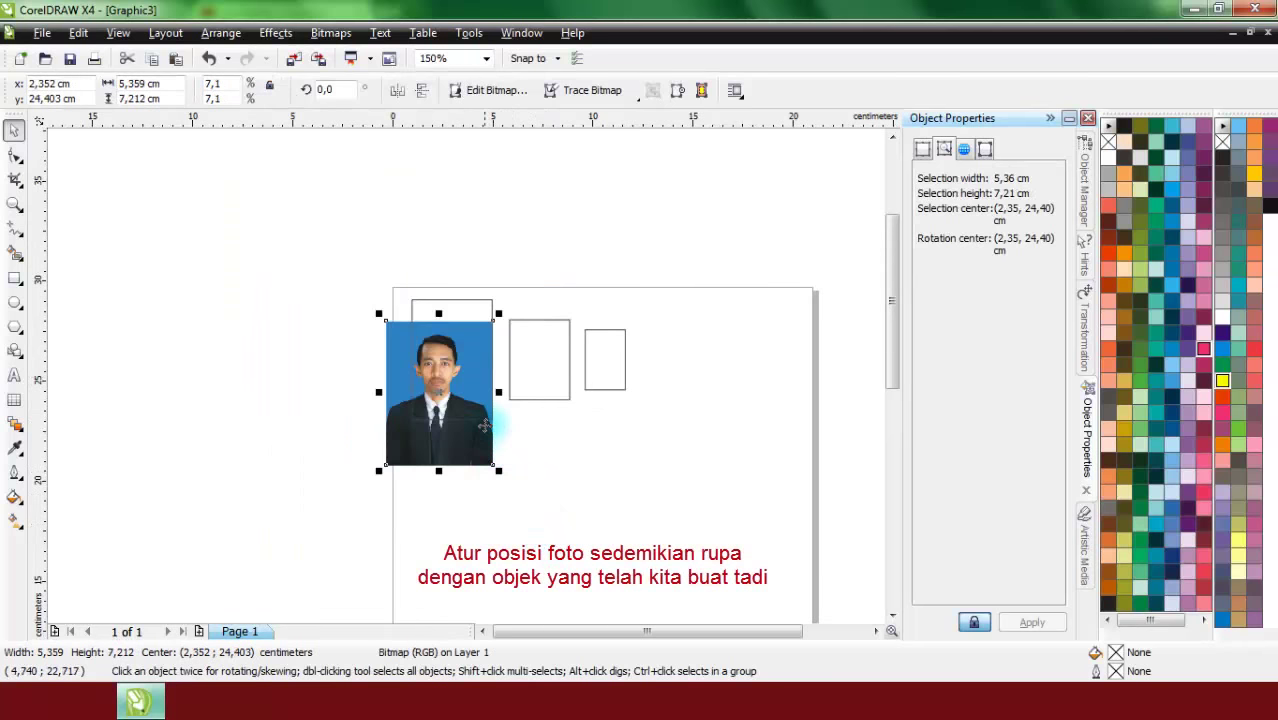
- Center the photo and the 4 × 6 cm rectangle on each other, both horizontally and vertically
{"action": "scroll", "coordinate": [498, 471], "scroll_direction": "up", "scroll_amount": 1}
{"action": "scroll", "coordinate": [470, 219], "scroll_direction": "down", "scroll_amount": 1}
{"action": "scroll", "coordinate": [451, 360], "scroll_direction": "up", "scroll_amount": 1}
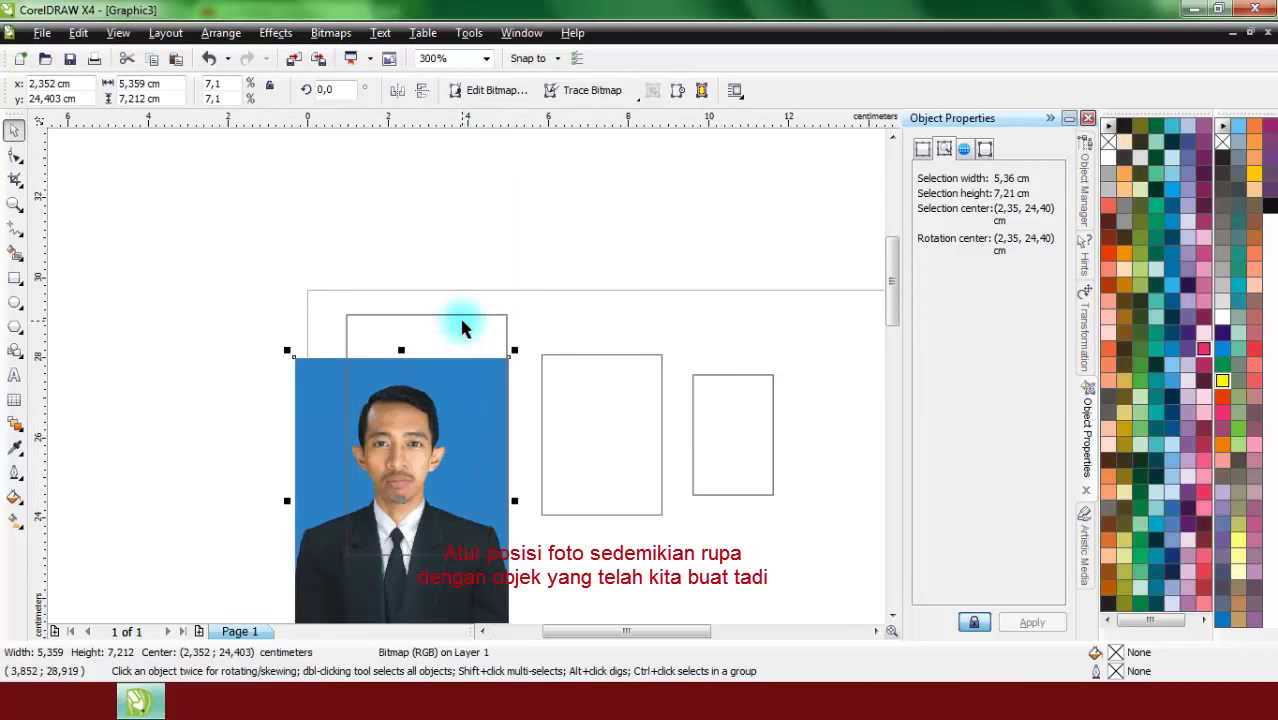
{"action": "left_click", "coordinate": [458, 318], "text": "shift"}
{"action": "left_click", "coordinate": [221, 33]}
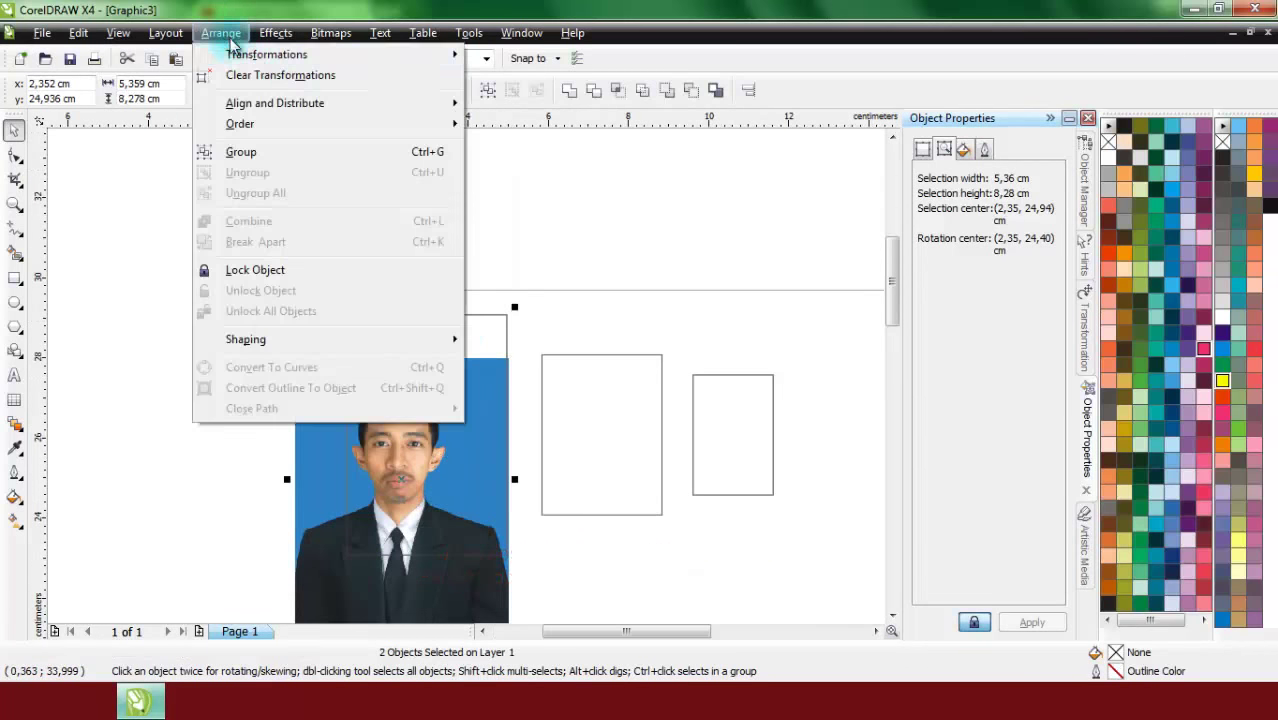
{"action": "mouse_move", "coordinate": [305, 108]}
{"action": "left_click", "coordinate": [613, 186]}
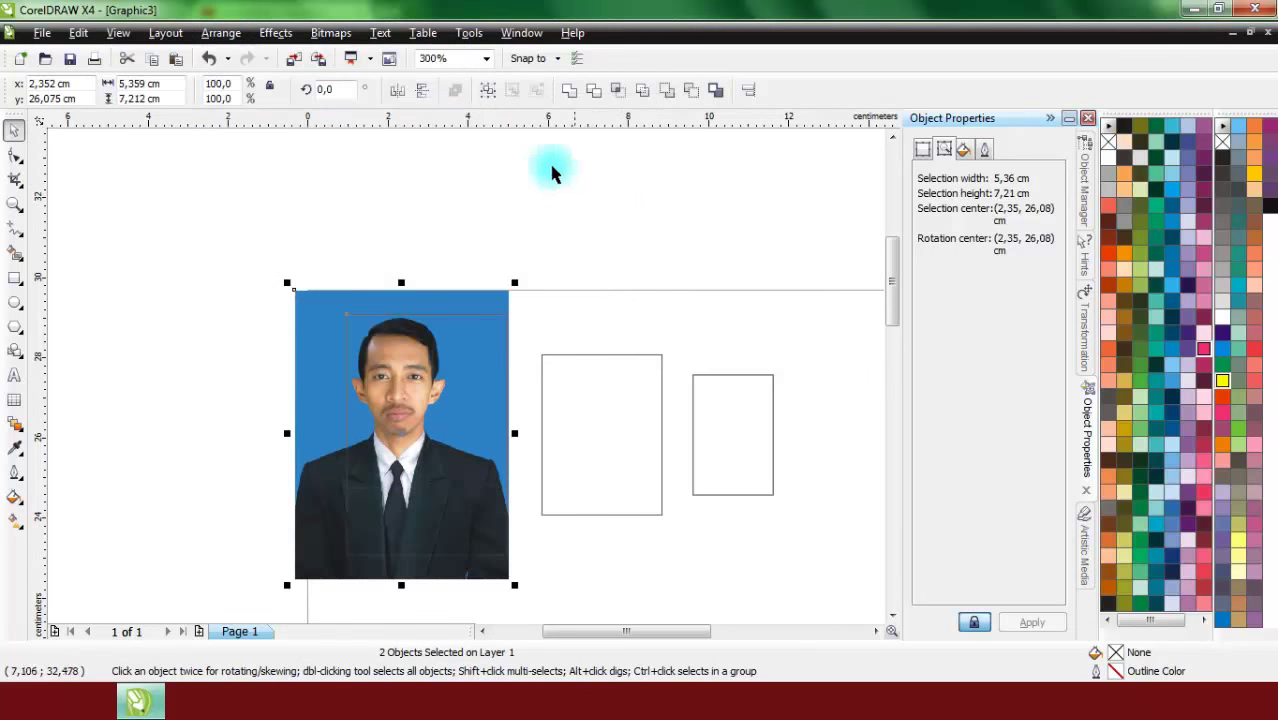
{"action": "left_click", "coordinate": [221, 33]}
{"action": "mouse_move", "coordinate": [315, 105]}
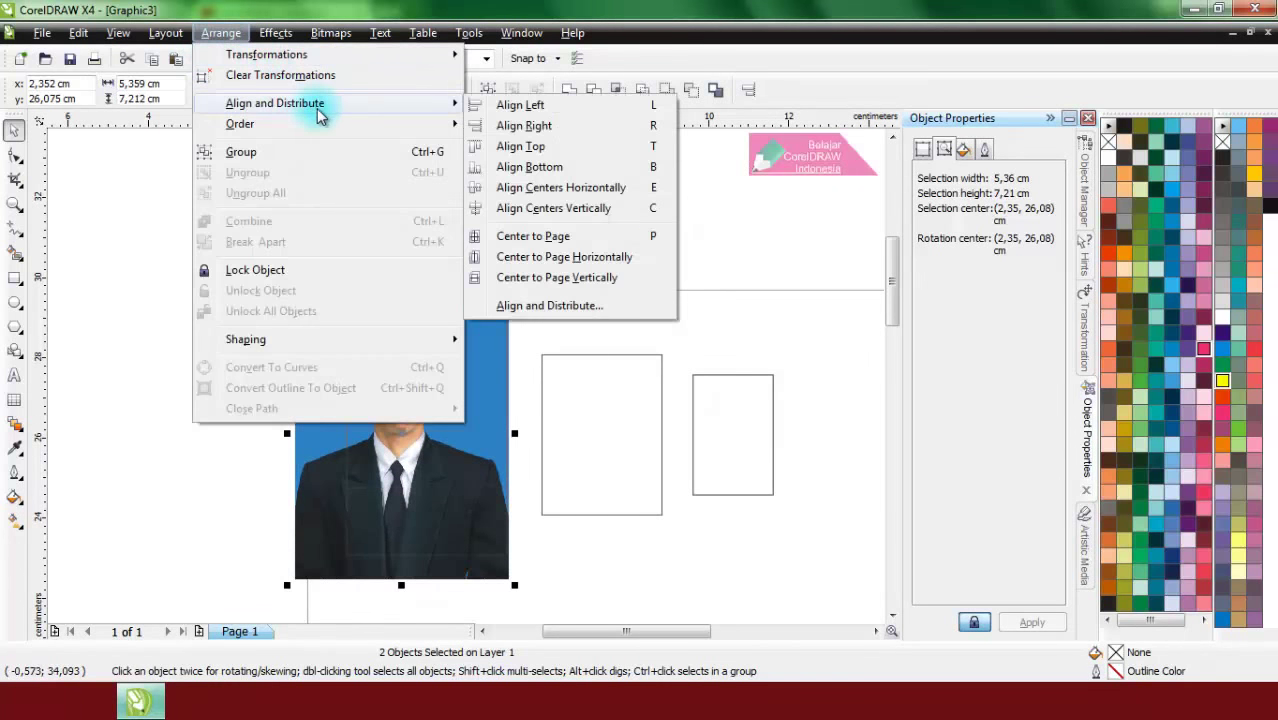
{"action": "left_click", "coordinate": [611, 212]}
{"action": "left_click", "coordinate": [624, 252]}
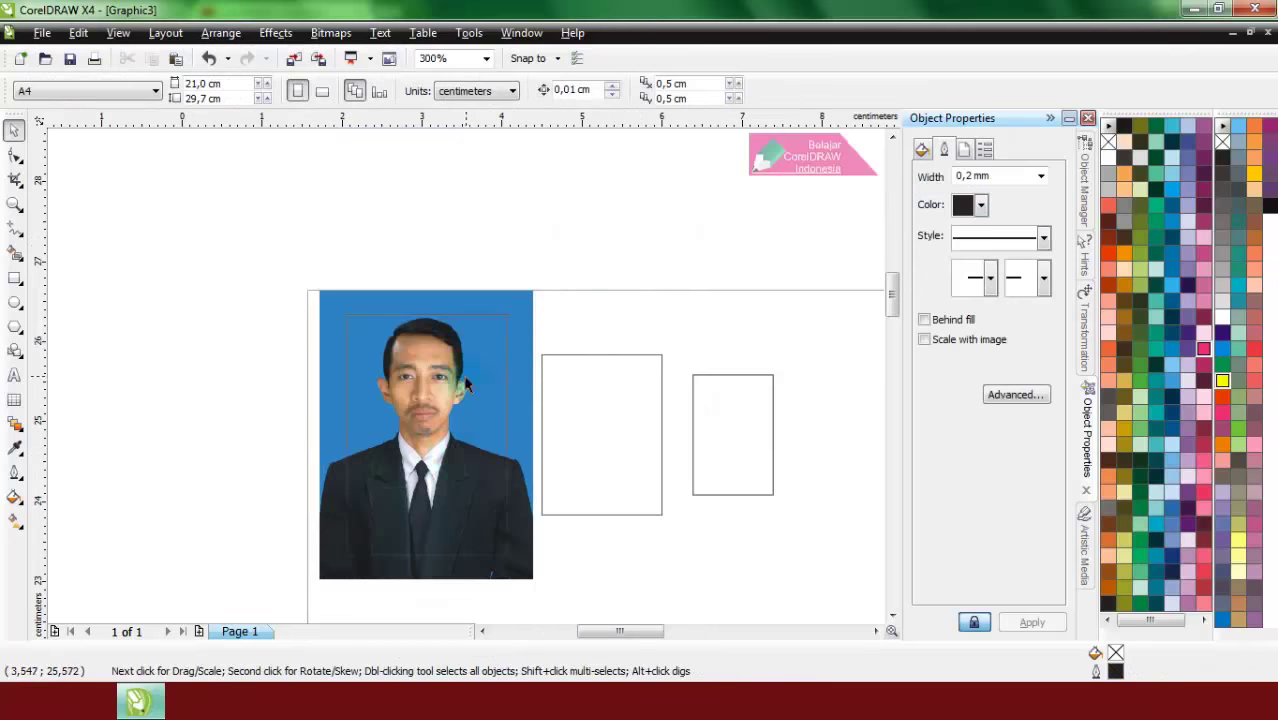
- Move the 4 × 6 cm rectangle up about 0.5 cm over the photo, close to the photo's top edge
{"action": "scroll", "coordinate": [456, 371], "scroll_direction": "up", "scroll_amount": 1}
{"action": "scroll", "coordinate": [469, 340], "scroll_direction": "down", "scroll_amount": 1}
{"action": "scroll", "coordinate": [459, 374], "scroll_direction": "up", "scroll_amount": 1}
{"action": "left_click", "coordinate": [517, 328]}
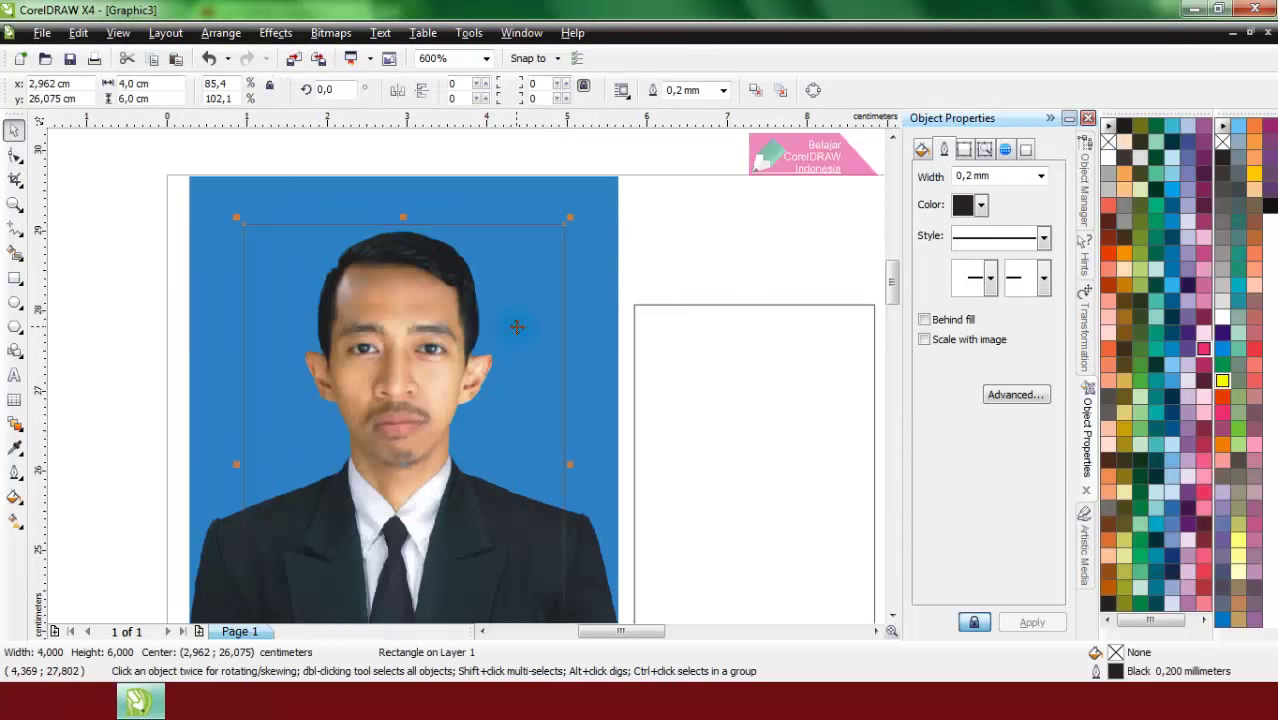
{"action": "left_click_drag", "start_coordinate": [516, 319], "coordinate": [512, 284]}
{"action": "scroll", "coordinate": [517, 368], "scroll_direction": "down", "scroll_amount": 1}
{"action": "scroll", "coordinate": [461, 376], "scroll_direction": "down", "scroll_amount": 1}
{"action": "scroll", "coordinate": [456, 404], "scroll_direction": "up", "scroll_amount": 1}
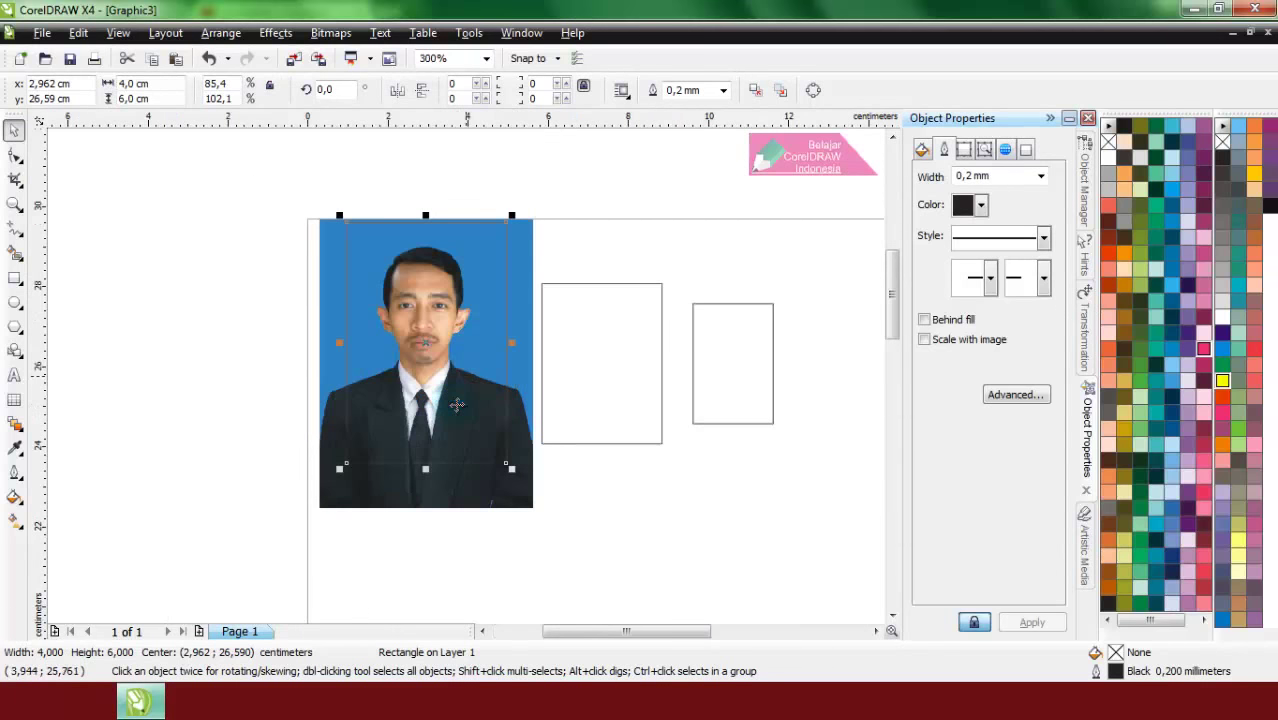
- Intersect the photo with the 4 × 6 cm rectangle and move the original photo to the left of the cropped one
{"action": "left_click_drag", "start_coordinate": [260, 200], "coordinate": [576, 542]}
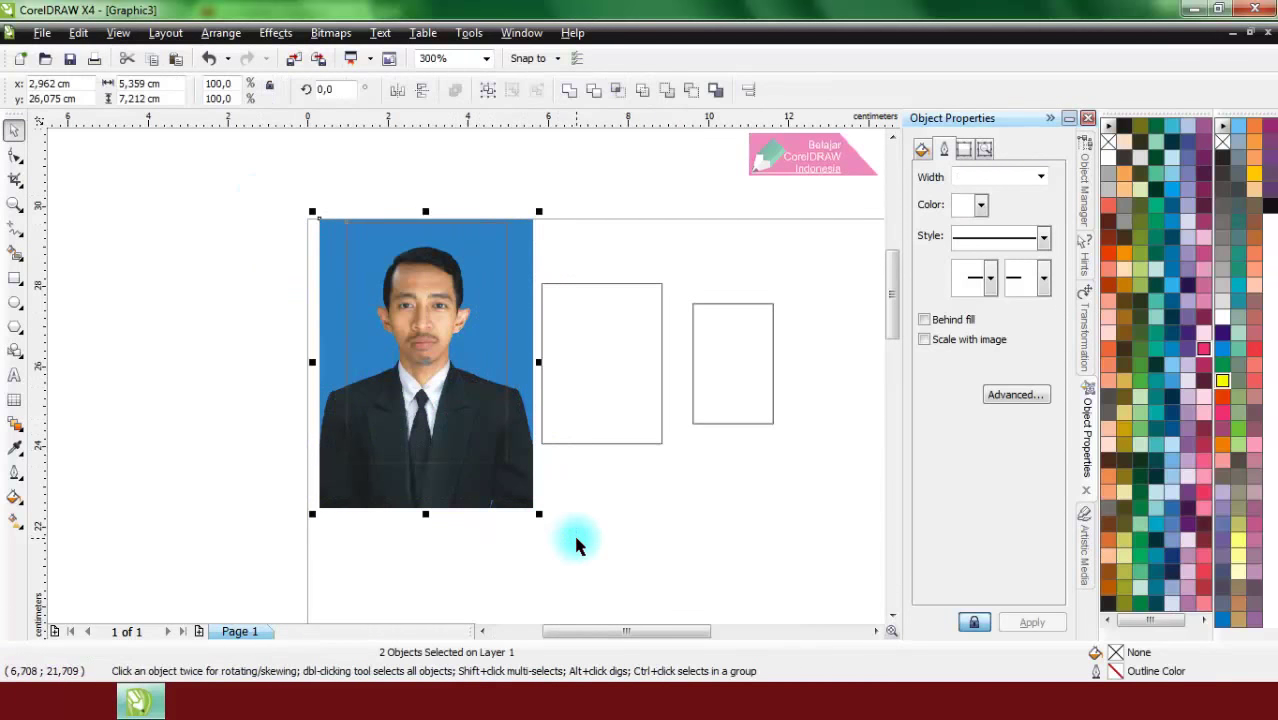
{"action": "left_click", "coordinate": [622, 95]}
{"action": "left_click", "coordinate": [591, 174]}
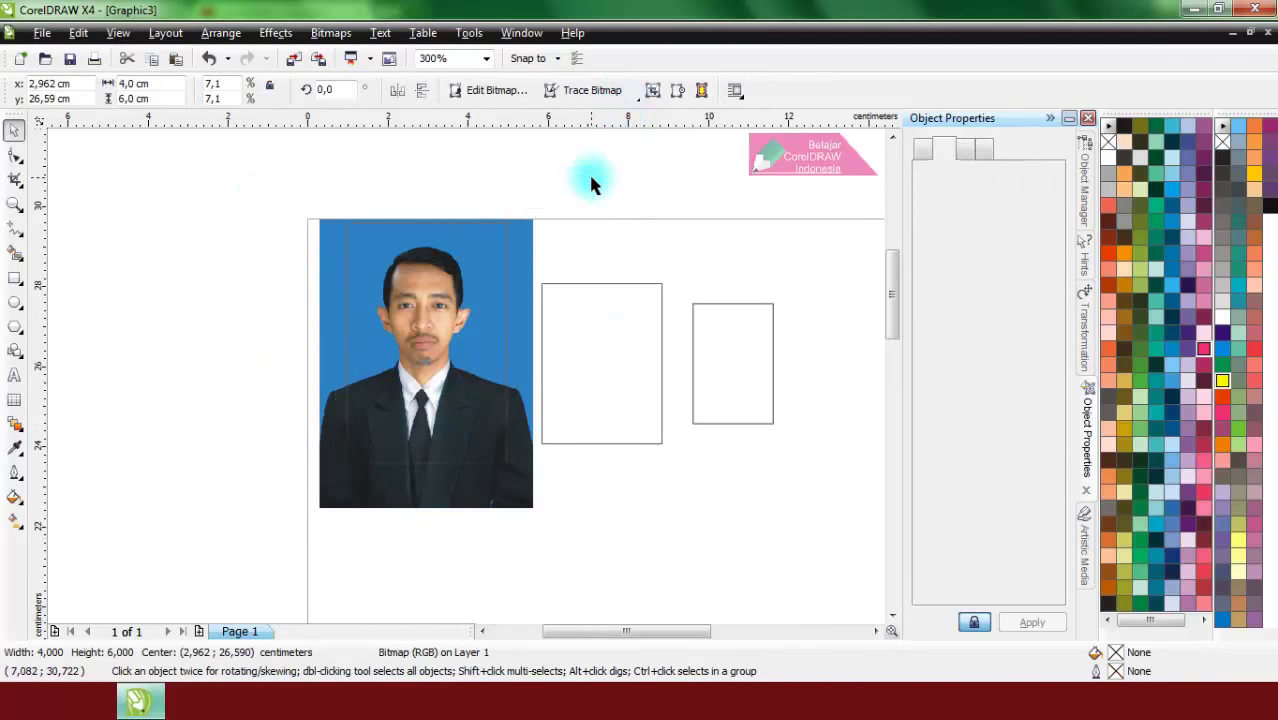
{"action": "left_click", "coordinate": [510, 505]}
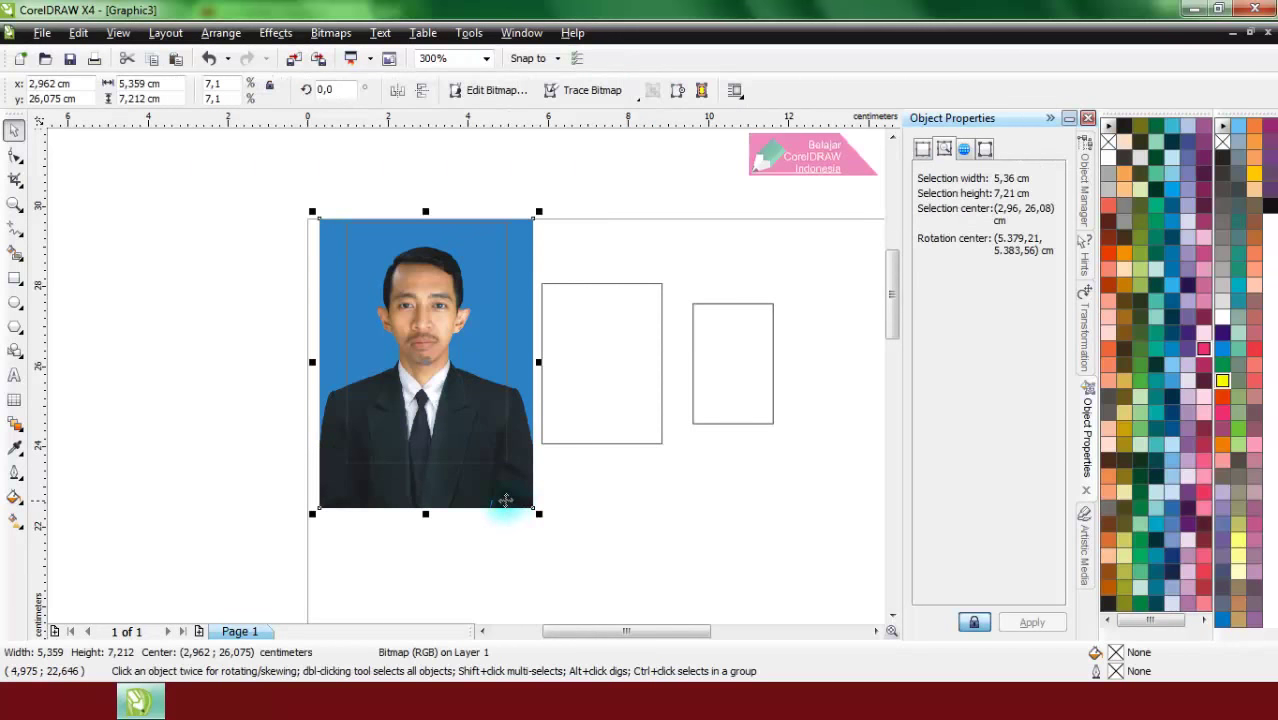
{"action": "left_click_drag", "start_coordinate": [457, 492], "coordinate": [234, 492]}
- Move the leftover 4 × 6 cm rectangle away from the cropped photo and delete it
{"action": "left_click", "coordinate": [488, 254]}
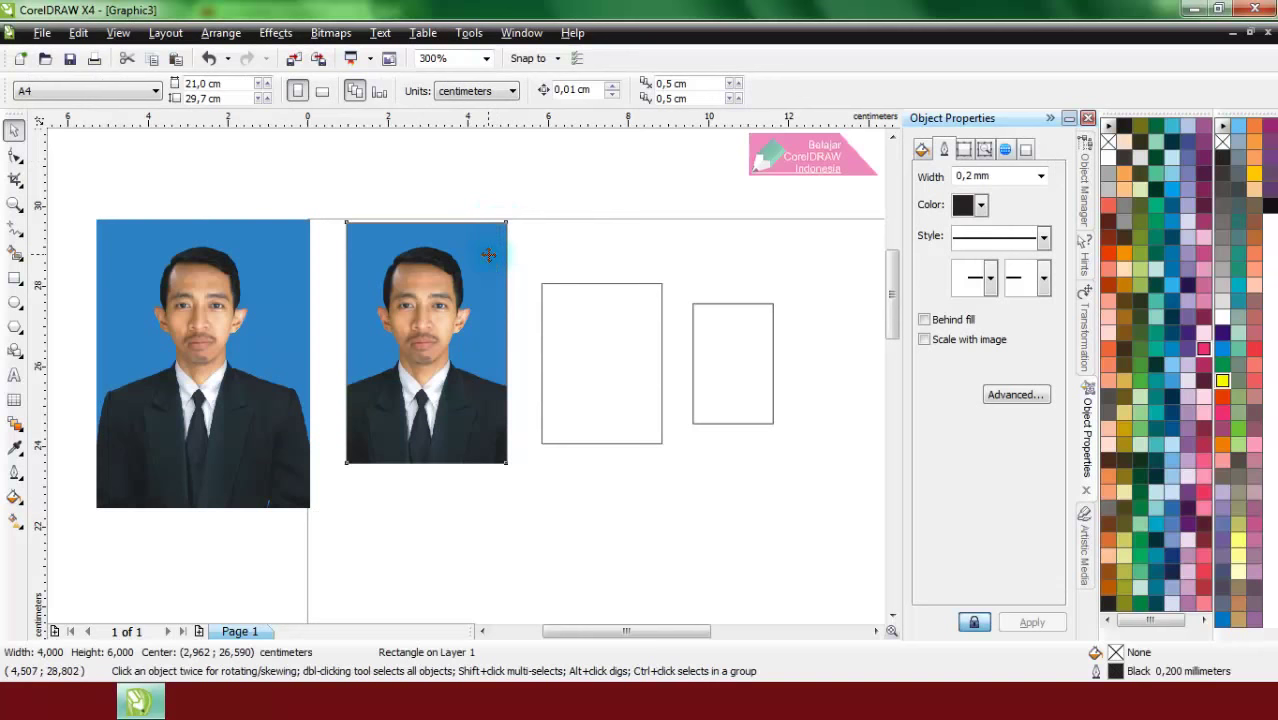
{"action": "left_click", "coordinate": [556, 241]}
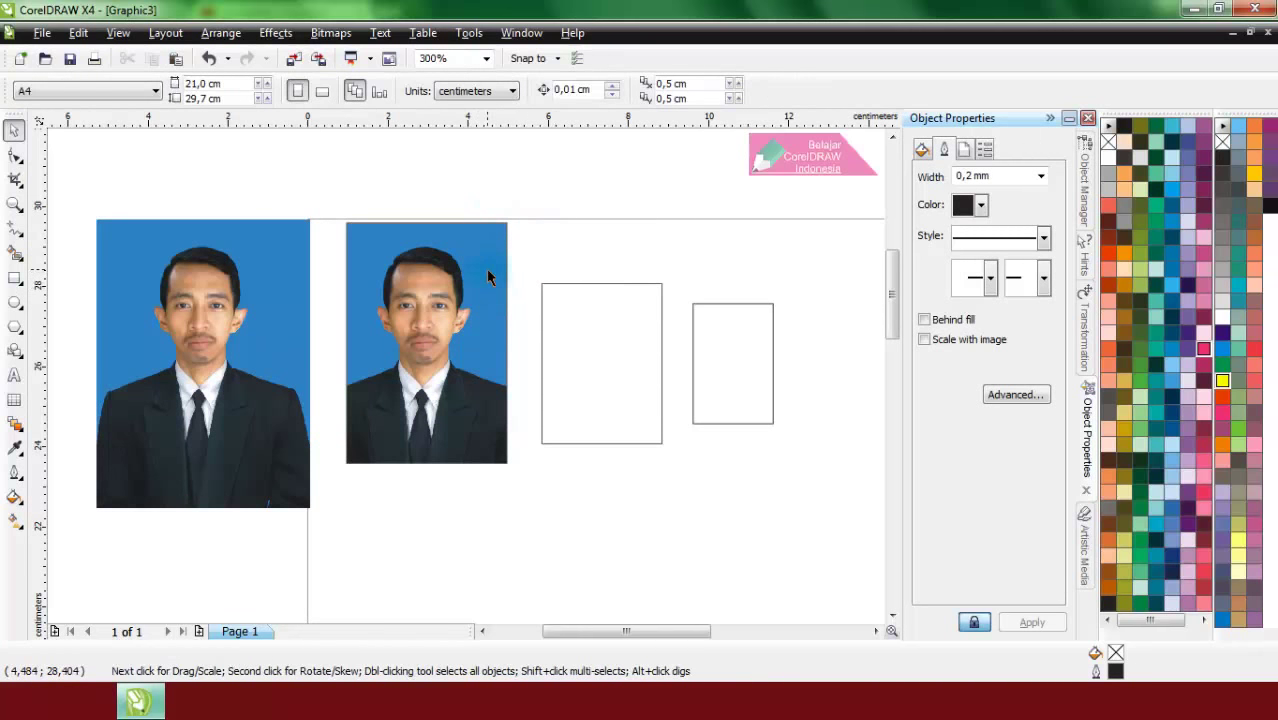
{"action": "left_click", "coordinate": [489, 272]}
{"action": "left_click_drag", "start_coordinate": [493, 261], "coordinate": [564, 252]}
{"action": "right_click", "coordinate": [557, 250]}
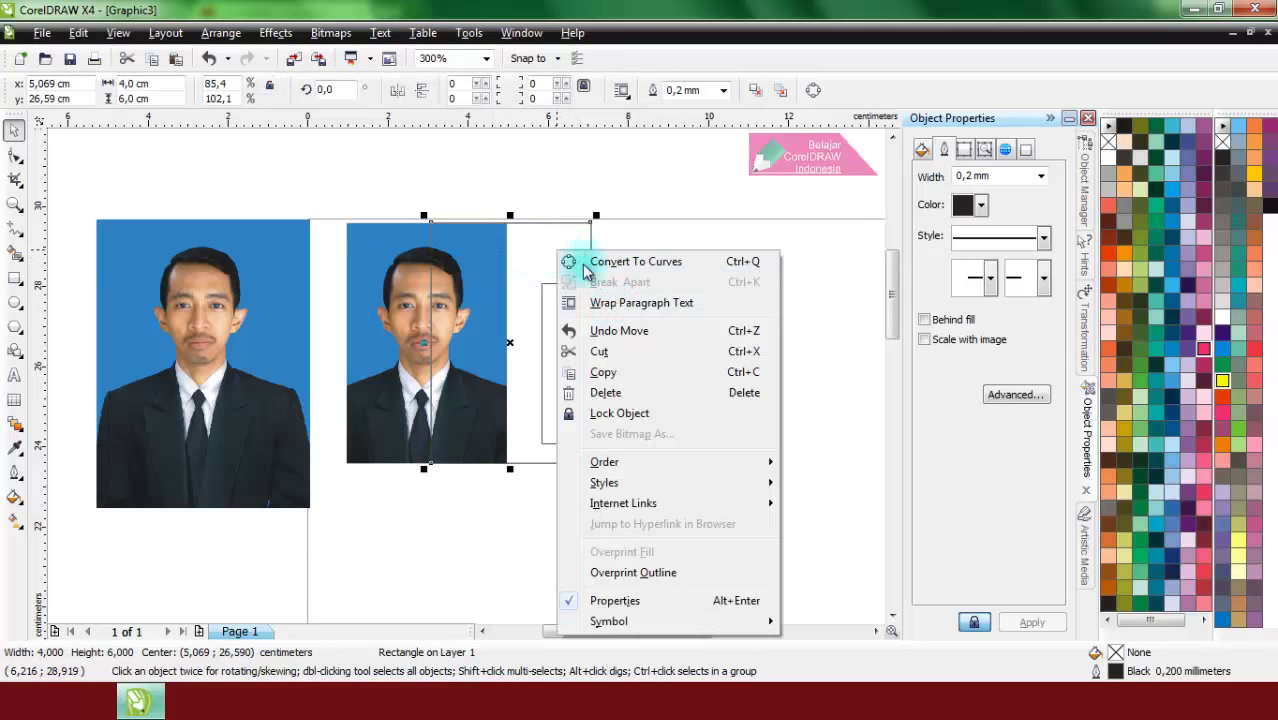
{"action": "left_click", "coordinate": [624, 390]}
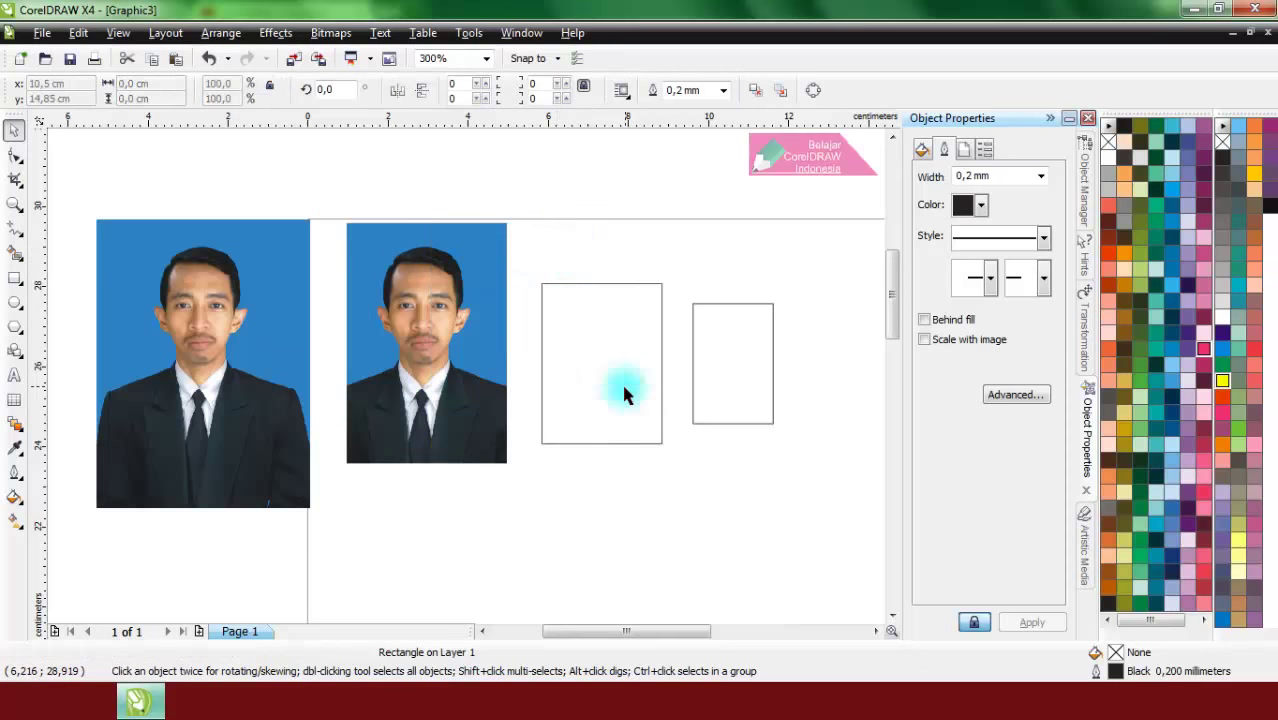
- Center the original photo on the 3 × 4 cm rectangle, both horizontally and vertically
{"action": "left_click", "coordinate": [249, 320]}
{"action": "left_click", "coordinate": [628, 303], "text": "shift"}
{"action": "left_click", "coordinate": [221, 33]}
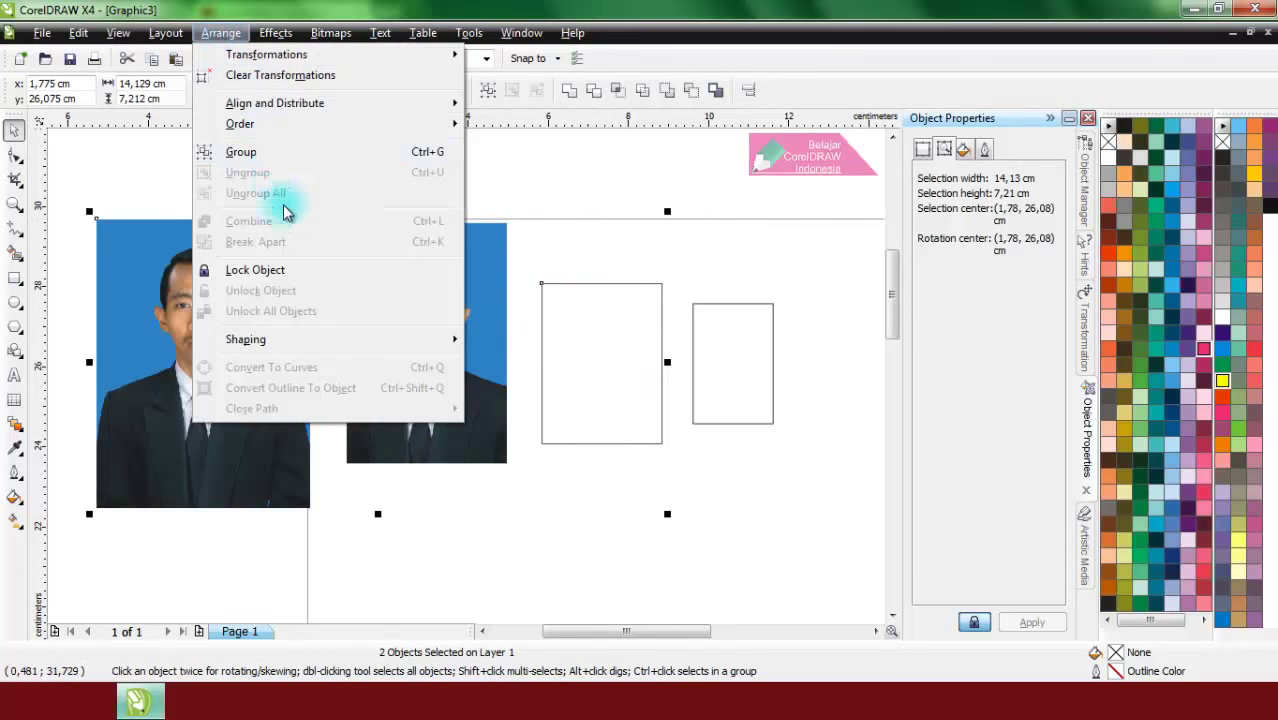
{"action": "mouse_move", "coordinate": [312, 113]}
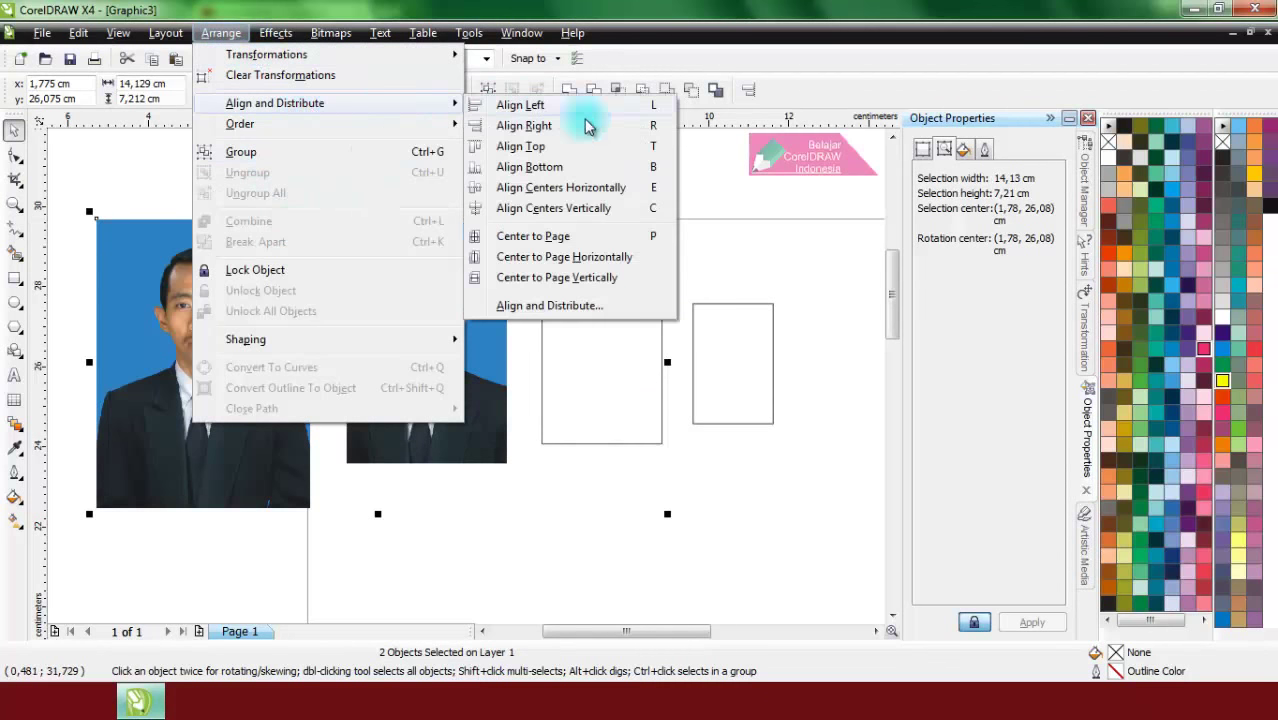
{"action": "left_click", "coordinate": [639, 189]}
{"action": "left_click", "coordinate": [221, 33]}
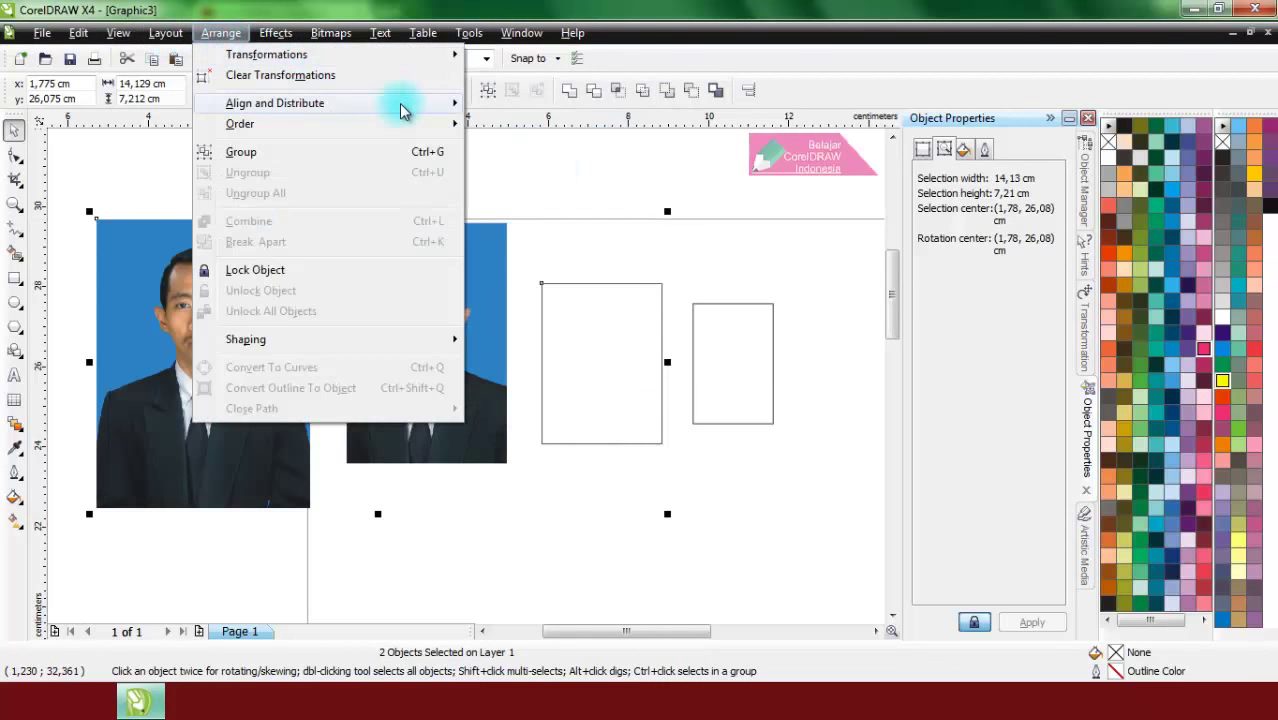
{"action": "mouse_move", "coordinate": [399, 104]}
{"action": "left_click", "coordinate": [633, 206]}
{"action": "left_click", "coordinate": [688, 267]}
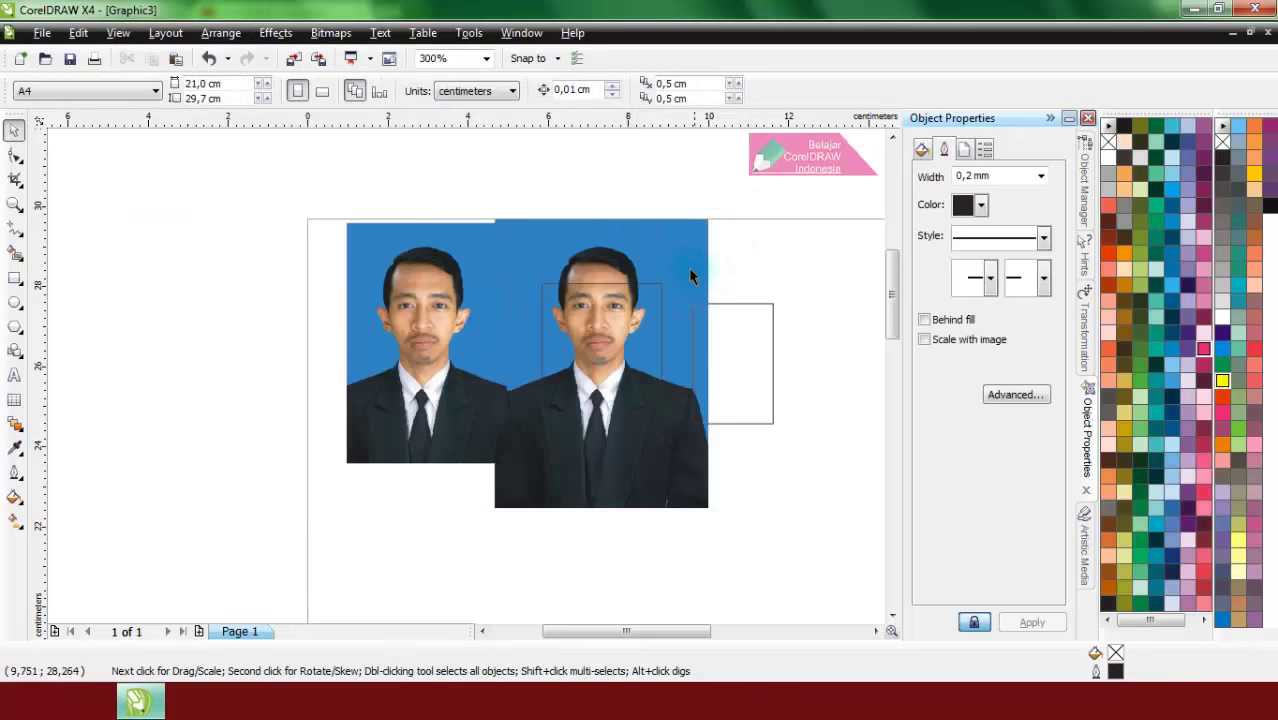
- Scale the original photo down to about 3.7 × 5 cm and position its head and shoulders over the 3 × 4 cm rectangle
{"action": "left_click_drag", "start_coordinate": [686, 484], "coordinate": [692, 537]}
{"action": "left_click", "coordinate": [722, 532]}
{"action": "scroll", "coordinate": [634, 430], "scroll_direction": "up", "scroll_amount": 1}
{"action": "left_click", "coordinate": [500, 493]}
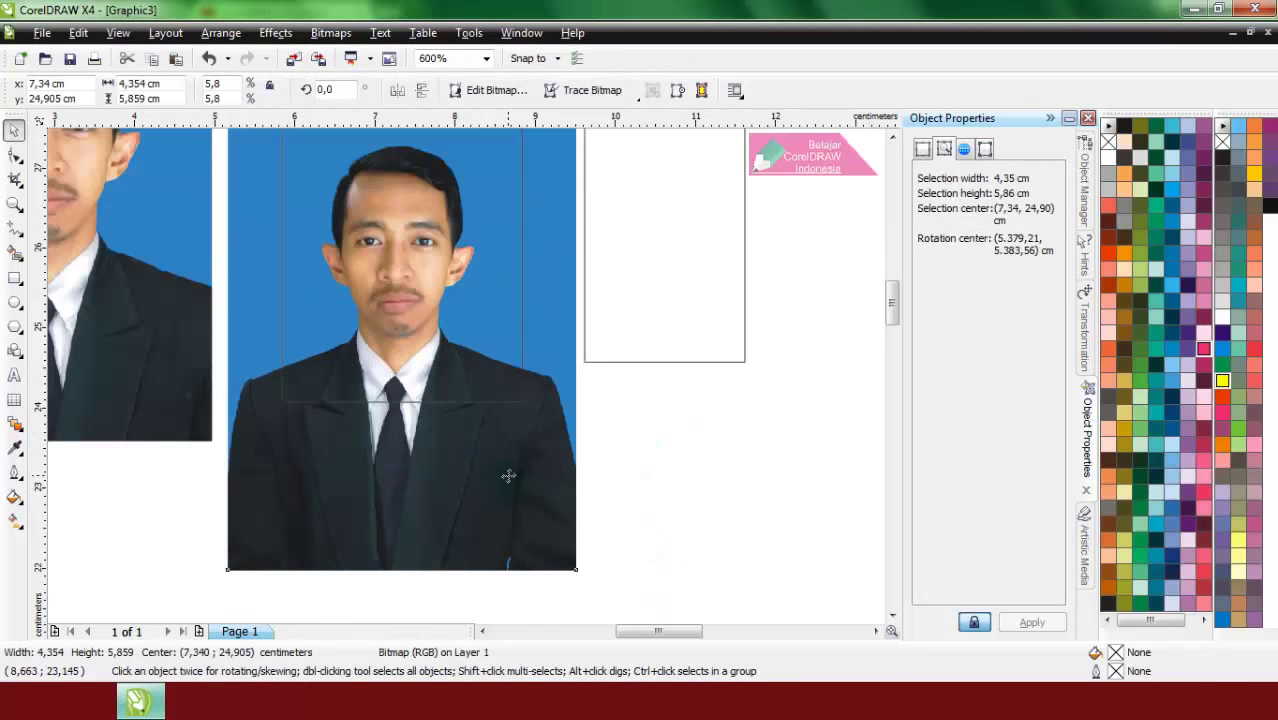
{"action": "scroll", "coordinate": [425, 305], "scroll_direction": "down", "scroll_amount": 2}
{"action": "scroll", "coordinate": [425, 305], "scroll_direction": "up", "scroll_amount": 2}
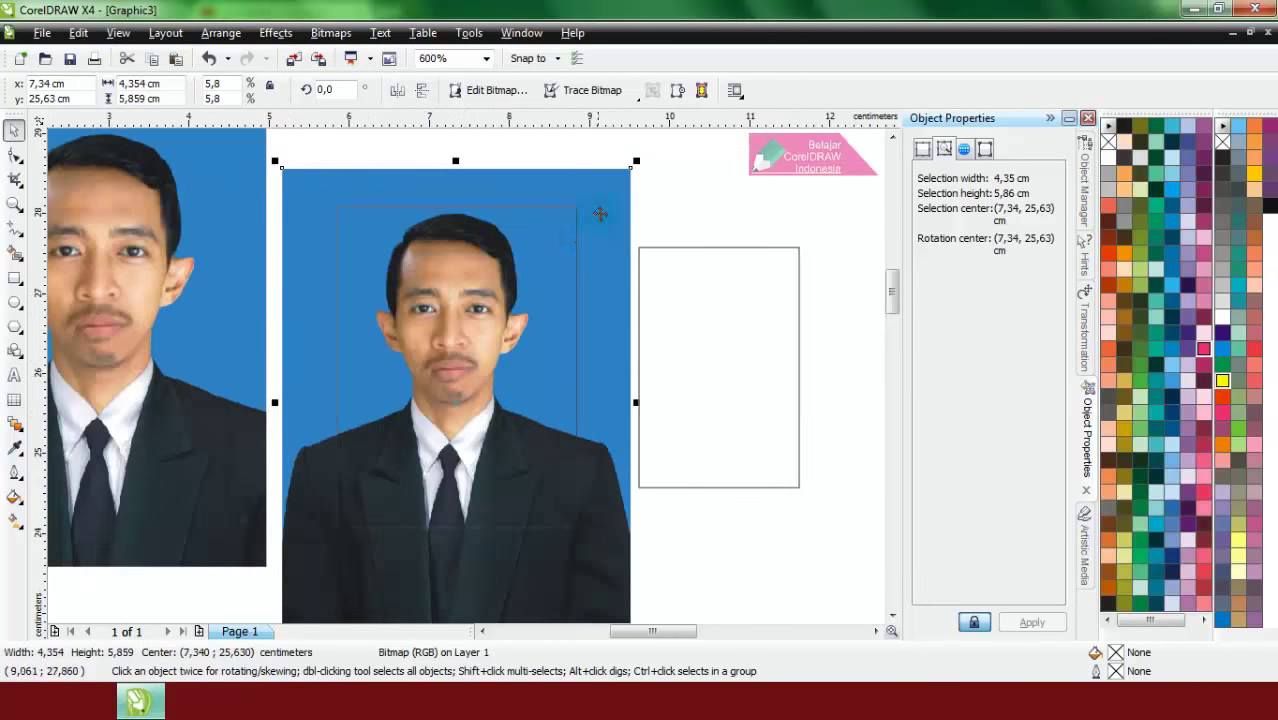
{"action": "left_click_drag", "start_coordinate": [604, 195], "coordinate": [604, 214]}
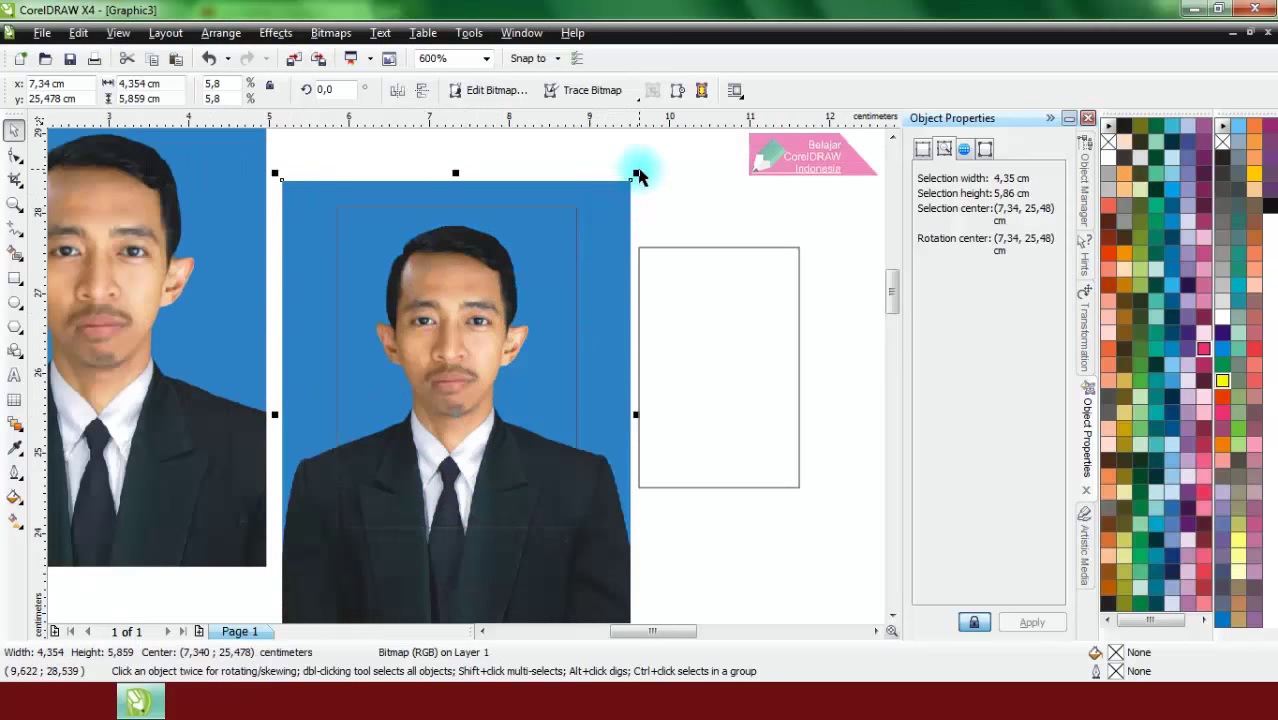
{"action": "left_click_drag", "start_coordinate": [637, 174], "coordinate": [611, 208]}
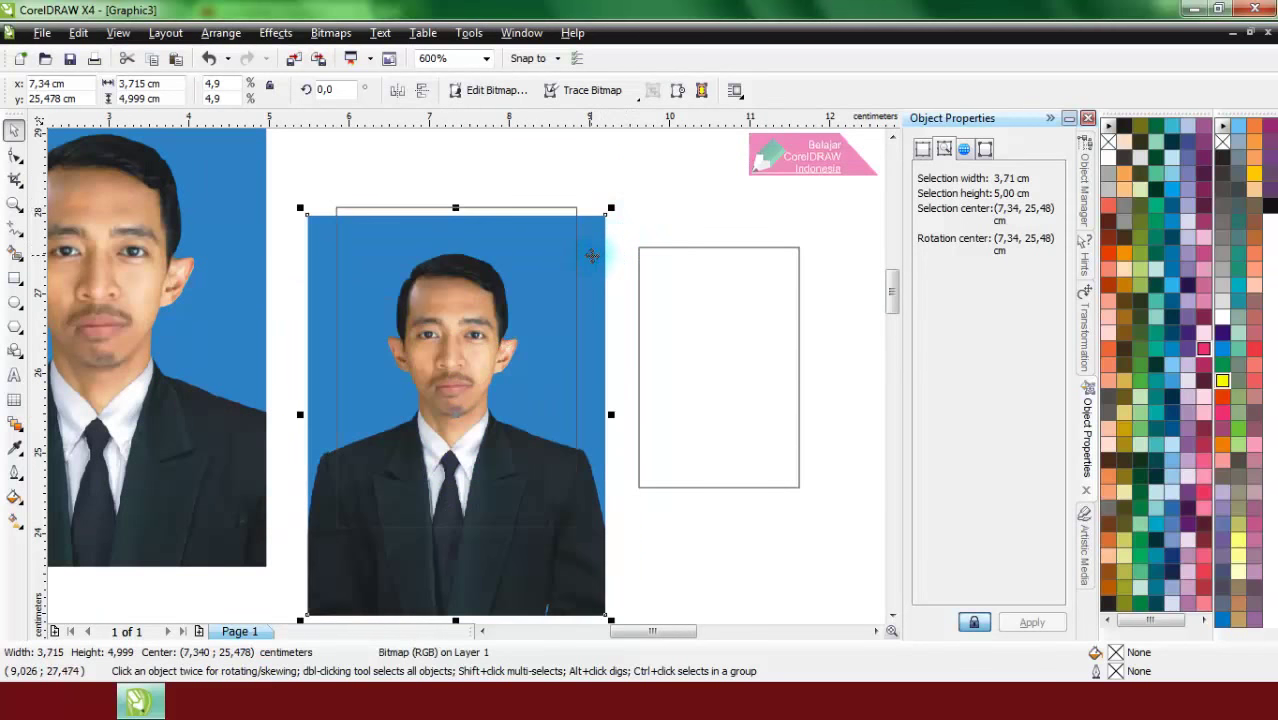
{"action": "left_click_drag", "start_coordinate": [592, 256], "coordinate": [593, 236]}
{"action": "left_click", "coordinate": [633, 190]}
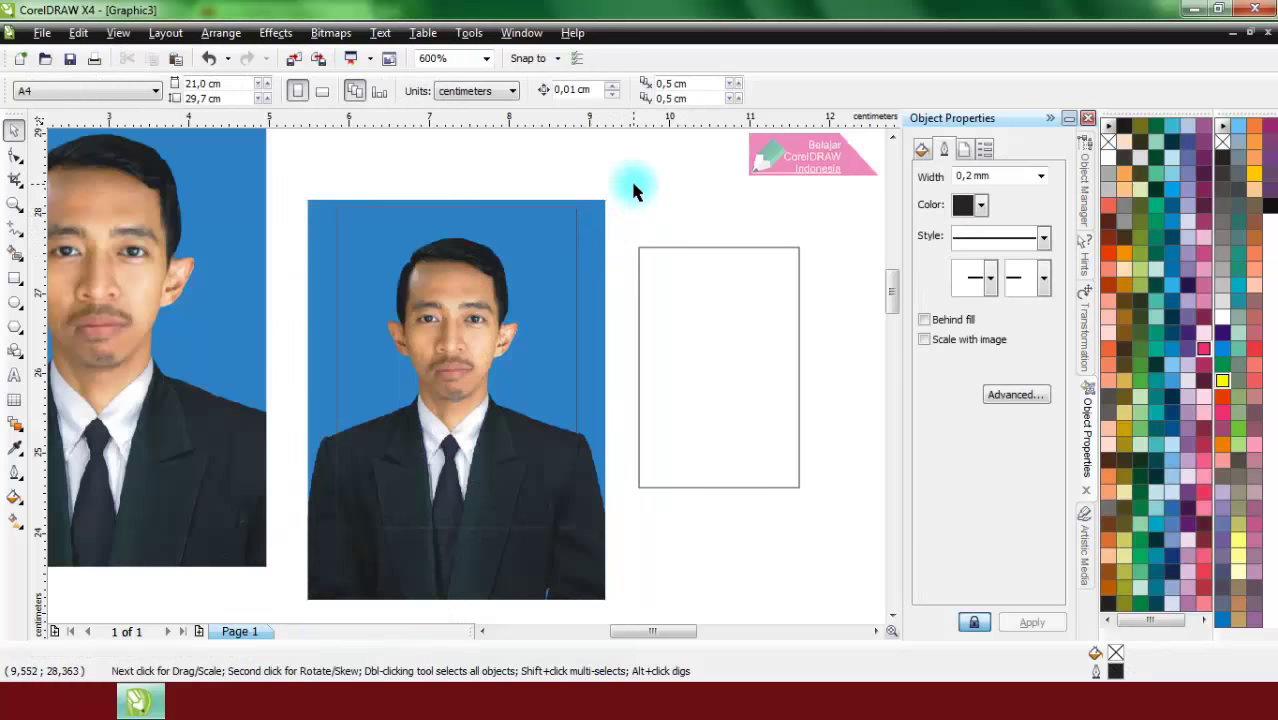
- Intersect the original photo with the 3 × 4 cm rectangle
{"action": "left_click", "coordinate": [576, 316]}
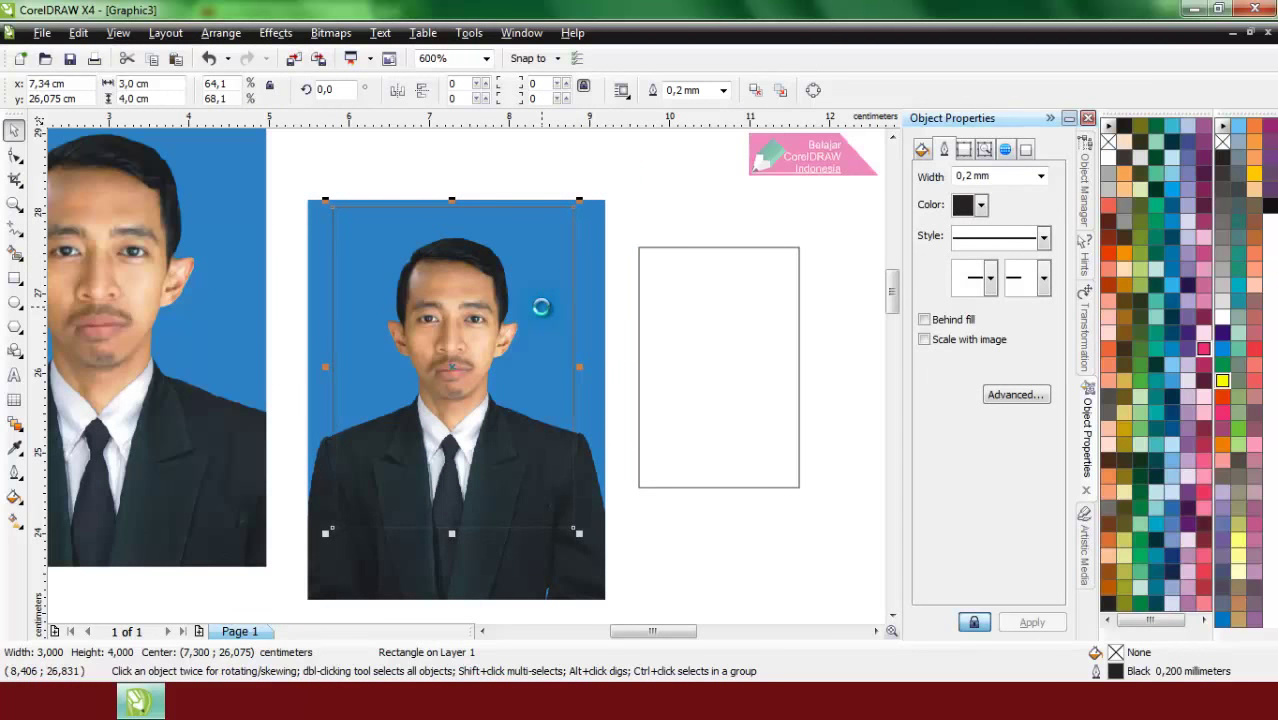
{"action": "key", "text": "F3"}
{"action": "left_click_drag", "start_coordinate": [536, 578], "coordinate": [305, 306]}
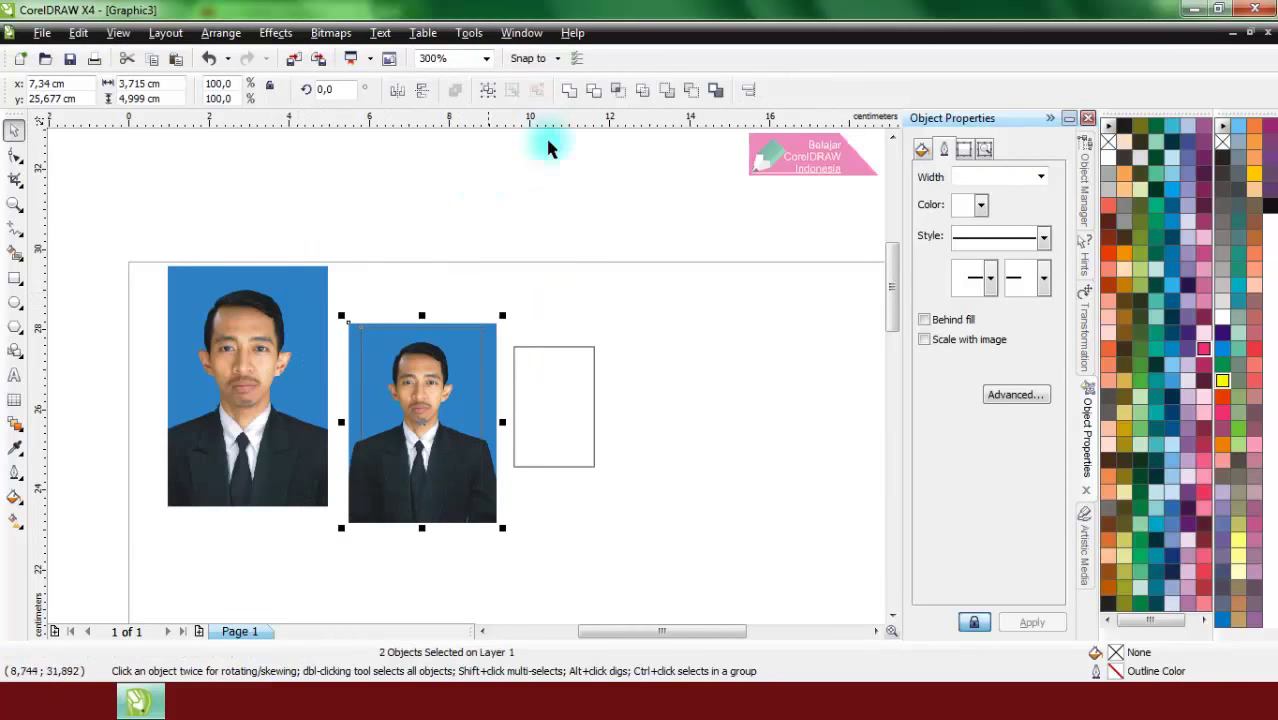
{"action": "left_click", "coordinate": [617, 92]}
{"action": "left_click", "coordinate": [586, 176]}
- Move the leftover 3 × 4 cm rectangle away from the photos and delete it
{"action": "left_click", "coordinate": [458, 358]}
{"action": "left_click_drag", "start_coordinate": [453, 355], "coordinate": [745, 339]}
{"action": "right_click", "coordinate": [745, 345]}
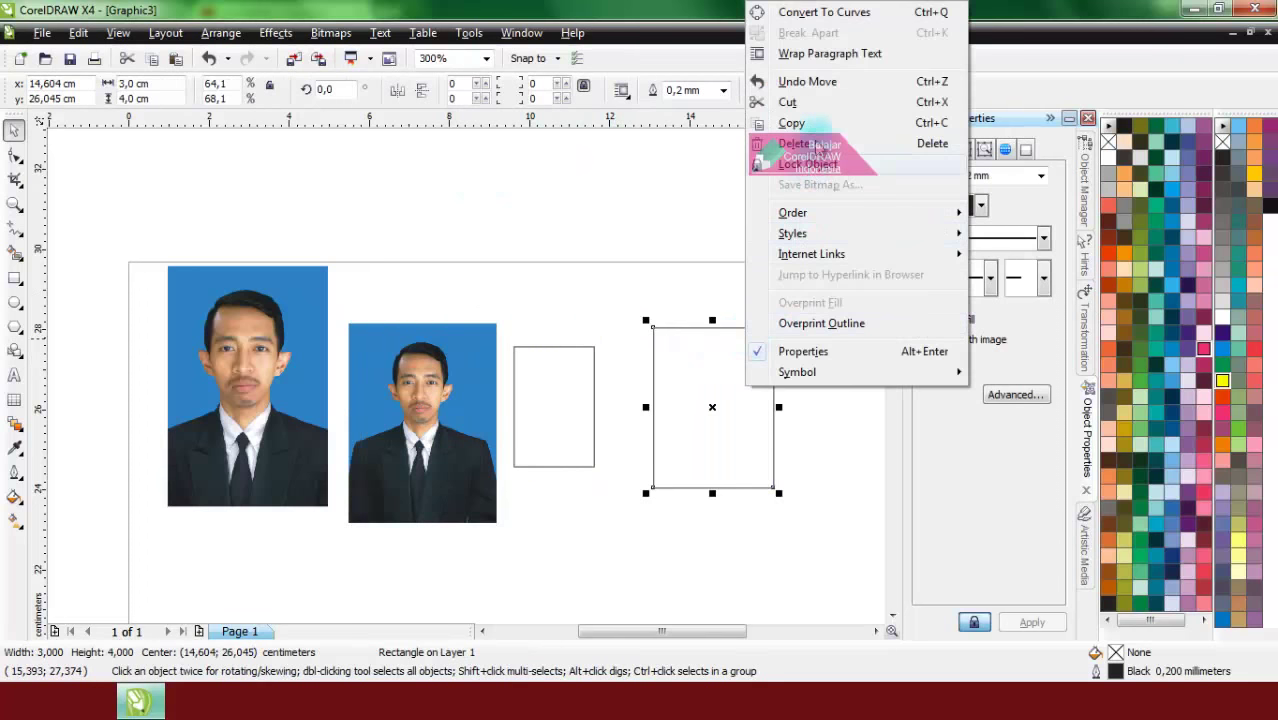
{"action": "left_click", "coordinate": [808, 143]}
- Move the original photo off the 3 × 4 cm crop and over the 2 × 3 cm rectangle
{"action": "left_click", "coordinate": [484, 510]}
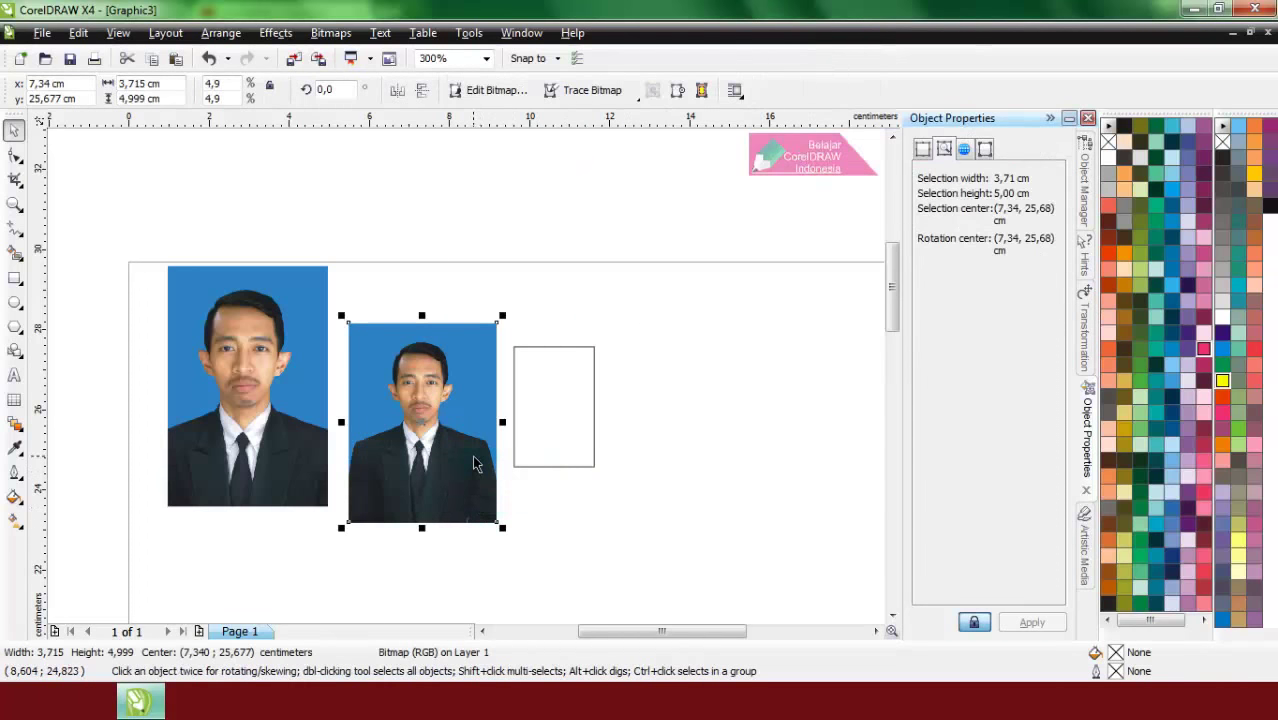
{"action": "left_click_drag", "start_coordinate": [427, 421], "coordinate": [585, 422]}
{"action": "left_click", "coordinate": [736, 385]}
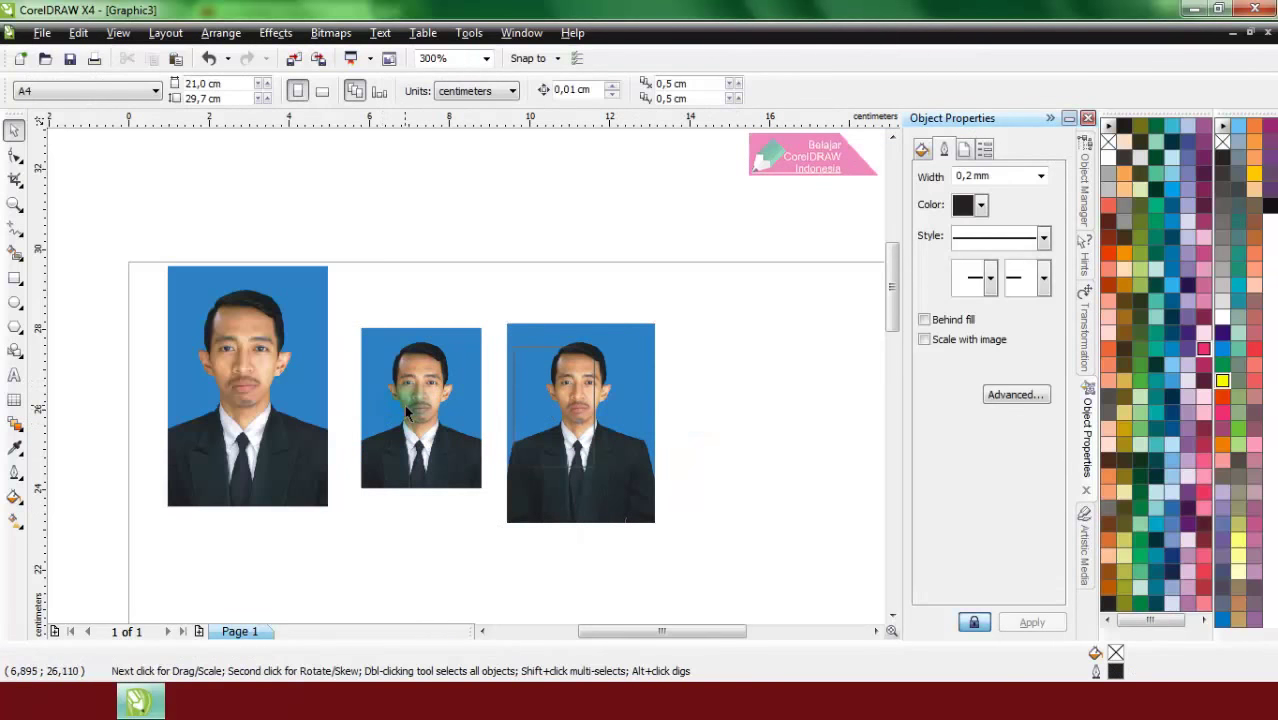
{"action": "left_click", "coordinate": [408, 414]}
{"action": "left_click", "coordinate": [428, 528]}
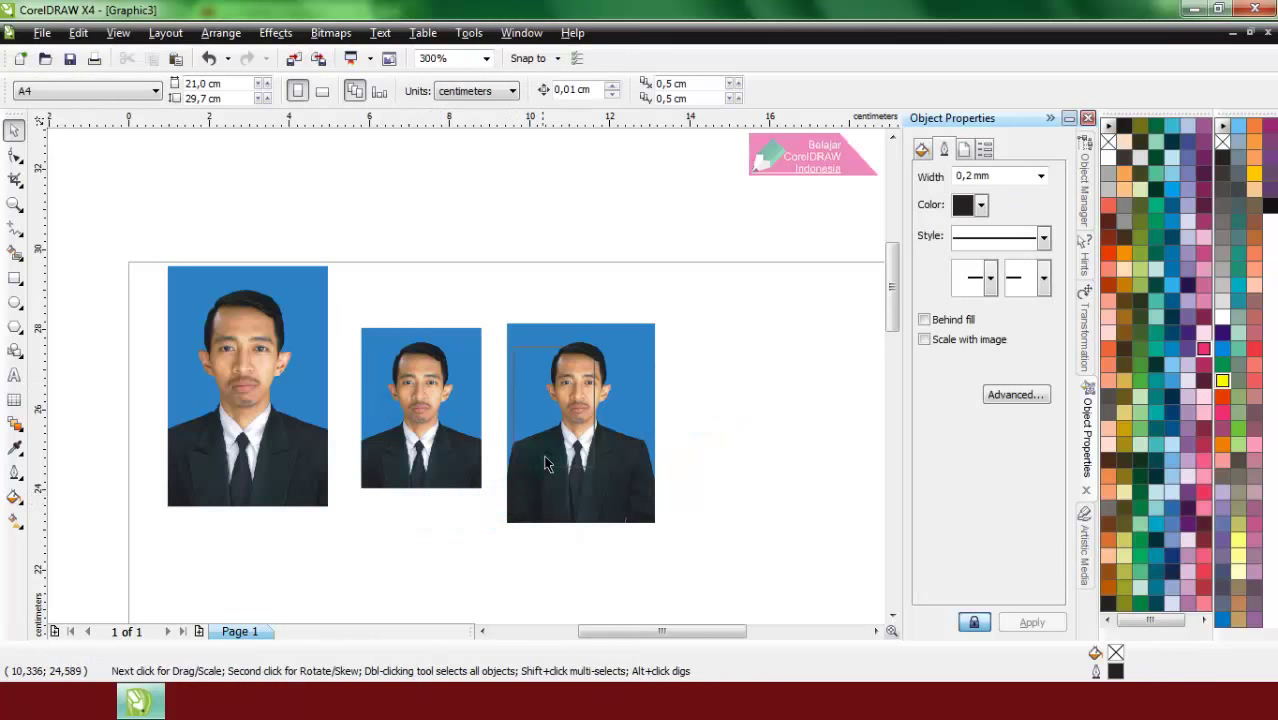
- Shift the 2 × 3 cm rectangle about 0.75 cm to the right and scale the original photo to about 2.7 × 3.7 cm
{"action": "scroll", "coordinate": [512, 470], "scroll_direction": "up", "scroll_amount": 1}
{"action": "left_click_drag", "start_coordinate": [469, 284], "coordinate": [529, 283]}
{"action": "left_click", "coordinate": [604, 441]}
{"action": "left_click_drag", "start_coordinate": [697, 515], "coordinate": [621, 412]}
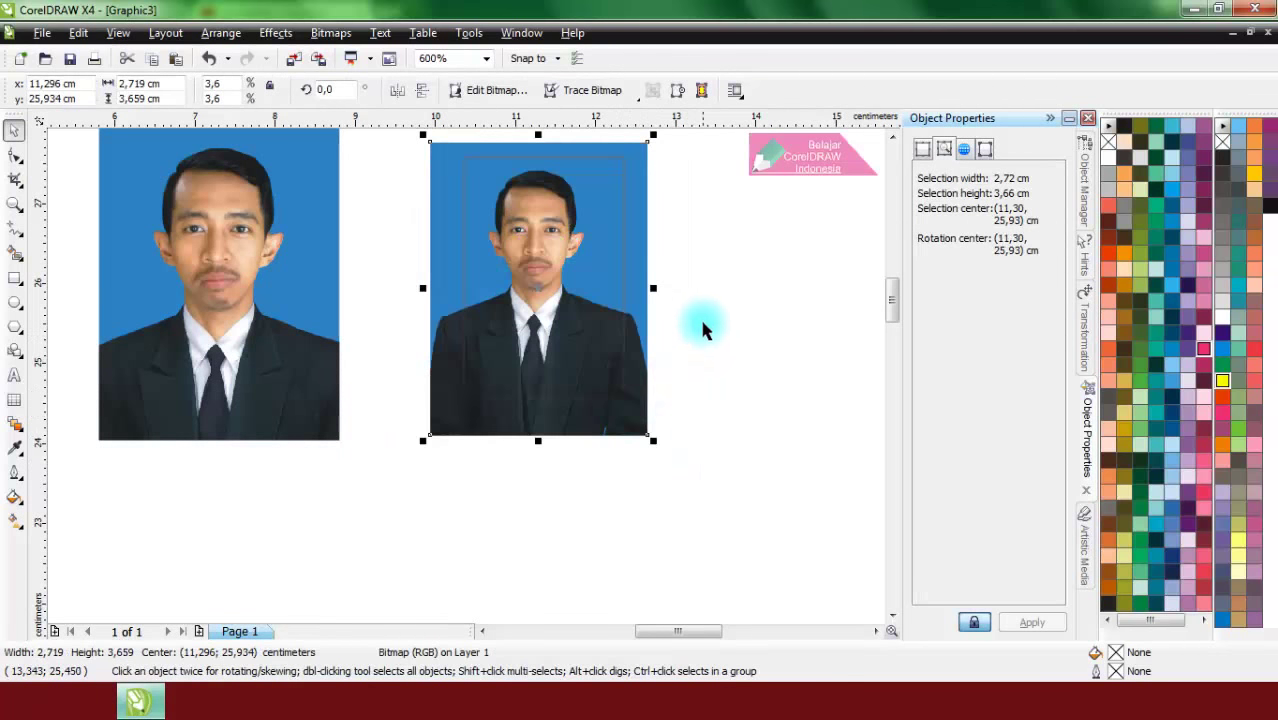
{"action": "left_click", "coordinate": [698, 347]}
- Center the 2 × 3 cm rectangle horizontally on the original photo and move it up about 0.14 cm, close to the photo's top edge
{"action": "left_click", "coordinate": [561, 308]}
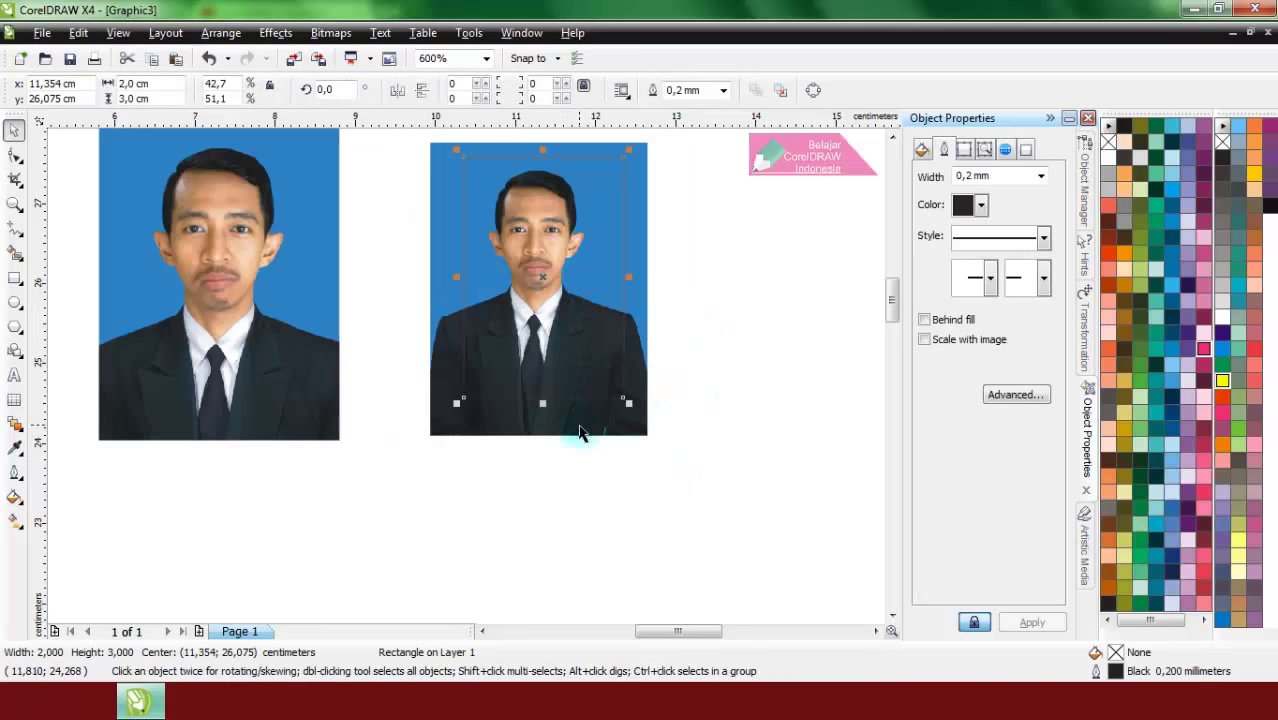
{"action": "left_click", "coordinate": [582, 429], "text": "shift"}
{"action": "key", "text": "c"}
{"action": "left_click", "coordinate": [702, 335]}
{"action": "left_click", "coordinate": [599, 278]}
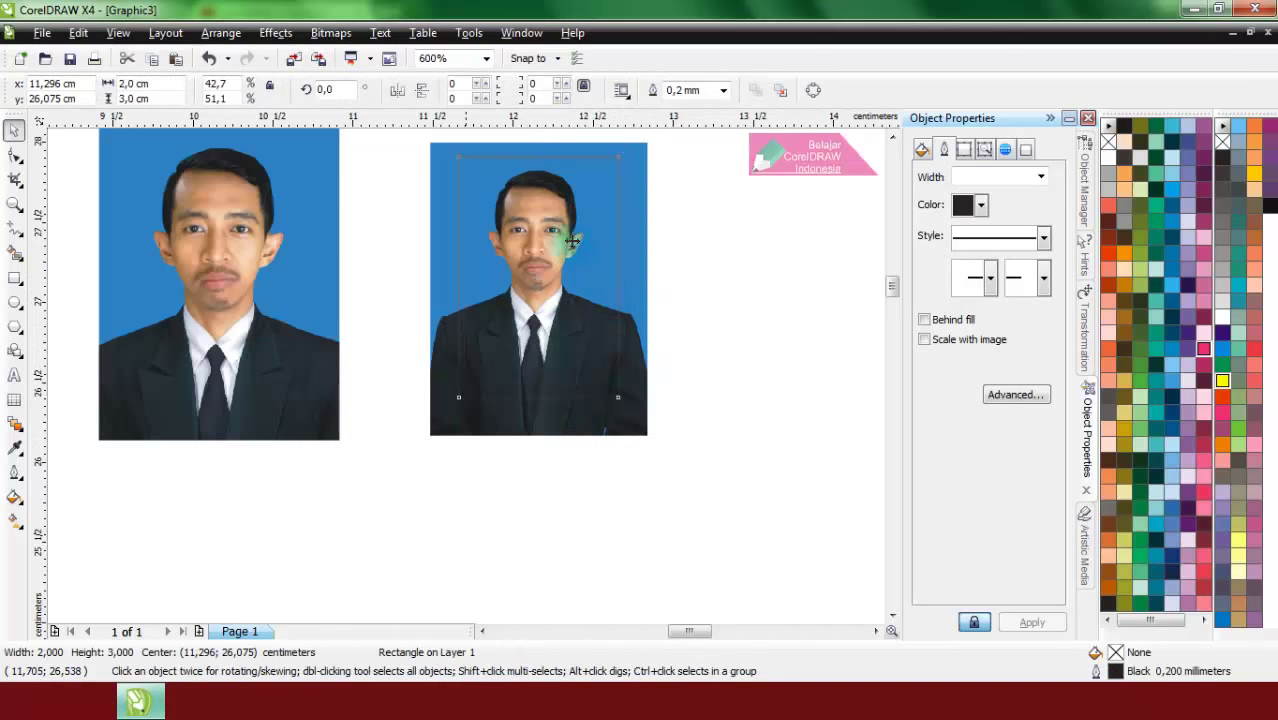
{"action": "scroll", "coordinate": [571, 243], "scroll_direction": "up", "scroll_amount": 1}
{"action": "left_click_drag", "start_coordinate": [480, 363], "coordinate": [483, 341]}
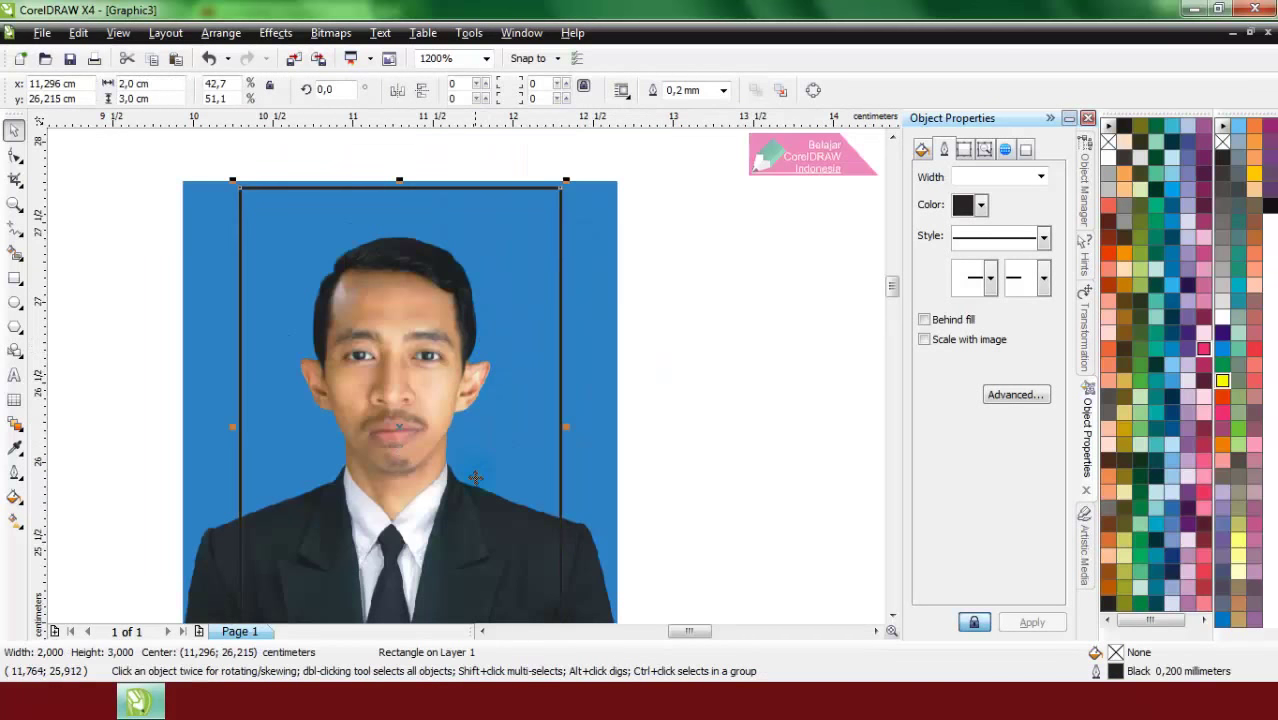
{"action": "scroll", "coordinate": [476, 478], "scroll_direction": "down", "scroll_amount": 1}
{"action": "scroll", "coordinate": [454, 430], "scroll_direction": "up", "scroll_amount": 1}
{"action": "key", "text": "Left"}
- Intersect the original photo with the 2 × 3 cm rectangle
{"action": "scroll", "coordinate": [466, 377], "scroll_direction": "down", "scroll_amount": 1}
{"action": "left_click_drag", "start_coordinate": [582, 500], "coordinate": [296, 172]}
{"action": "left_click", "coordinate": [618, 91]}
{"action": "left_click", "coordinate": [590, 163]}
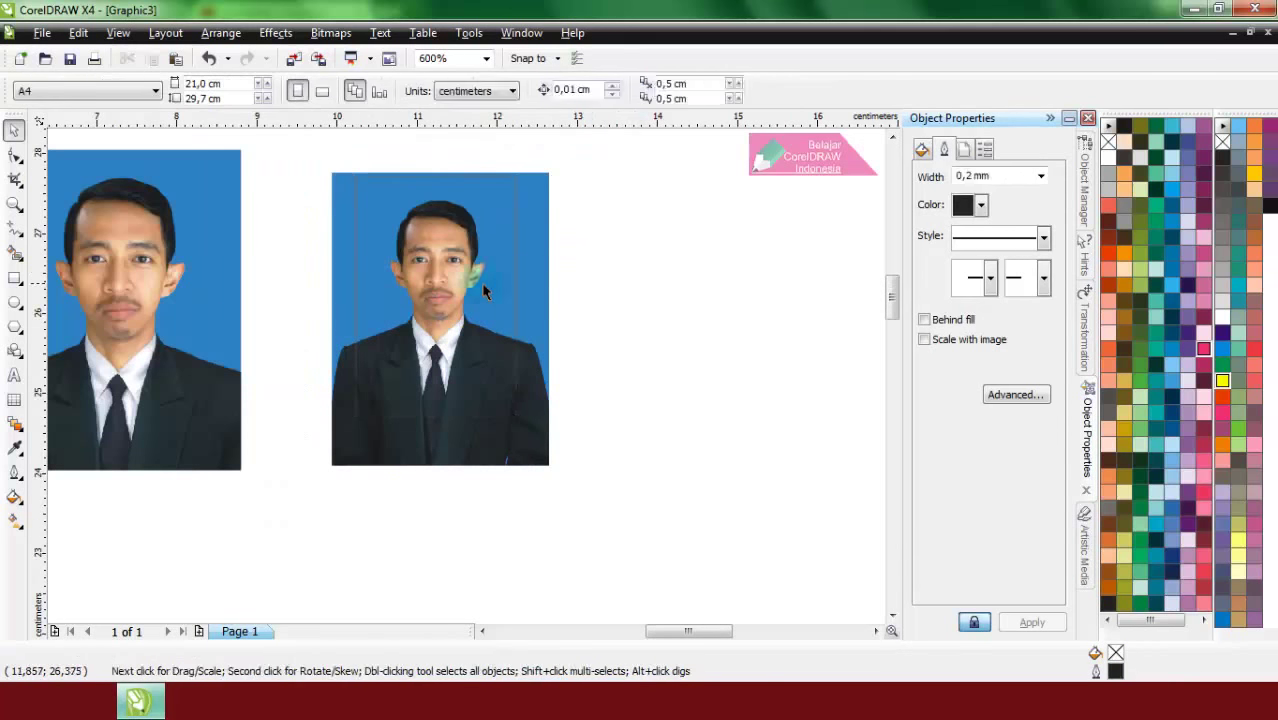
- Move the leftover 2 × 3 cm rectangle away from the photo and delete it
{"action": "left_click", "coordinate": [482, 283]}
{"action": "left_click_drag", "start_coordinate": [483, 284], "coordinate": [751, 284]}
{"action": "right_click", "coordinate": [712, 265]}
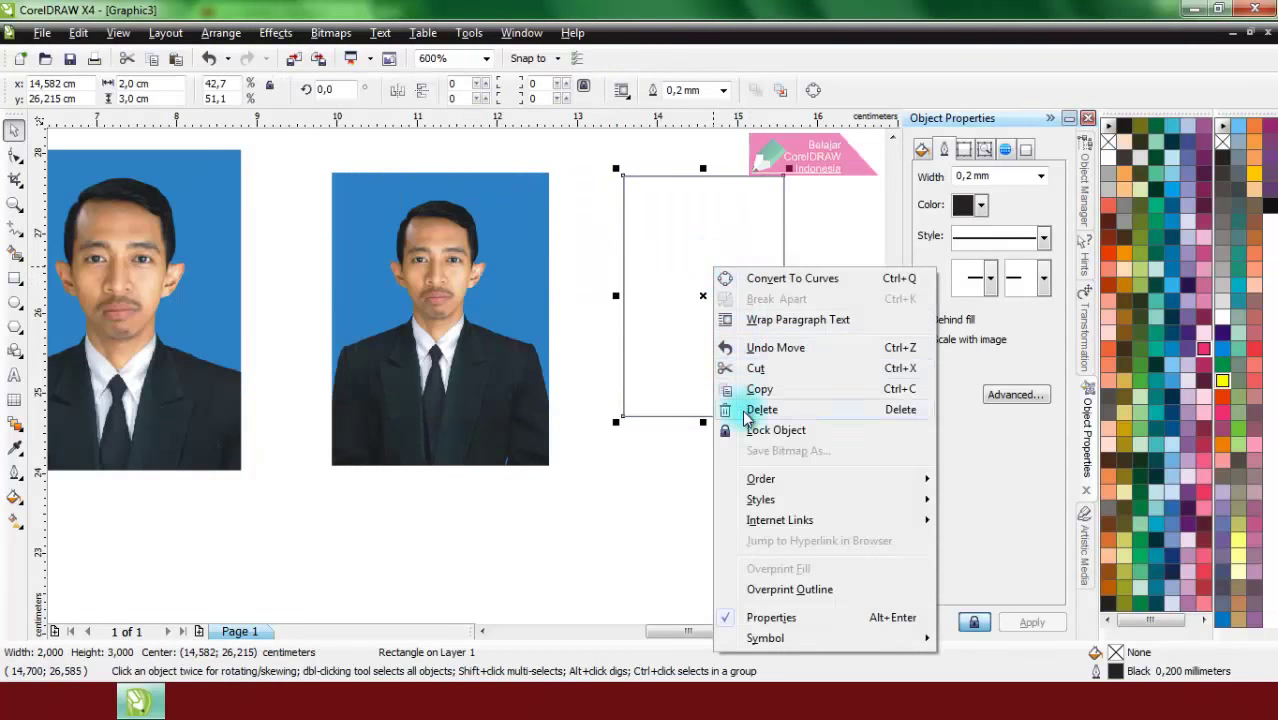
{"action": "left_click", "coordinate": [748, 408]}
- Move the original photo off the 2 × 3 cm crop and delete it
{"action": "left_click", "coordinate": [531, 452]}
{"action": "left_click_drag", "start_coordinate": [531, 452], "coordinate": [761, 447]}
{"action": "right_click", "coordinate": [707, 455]}
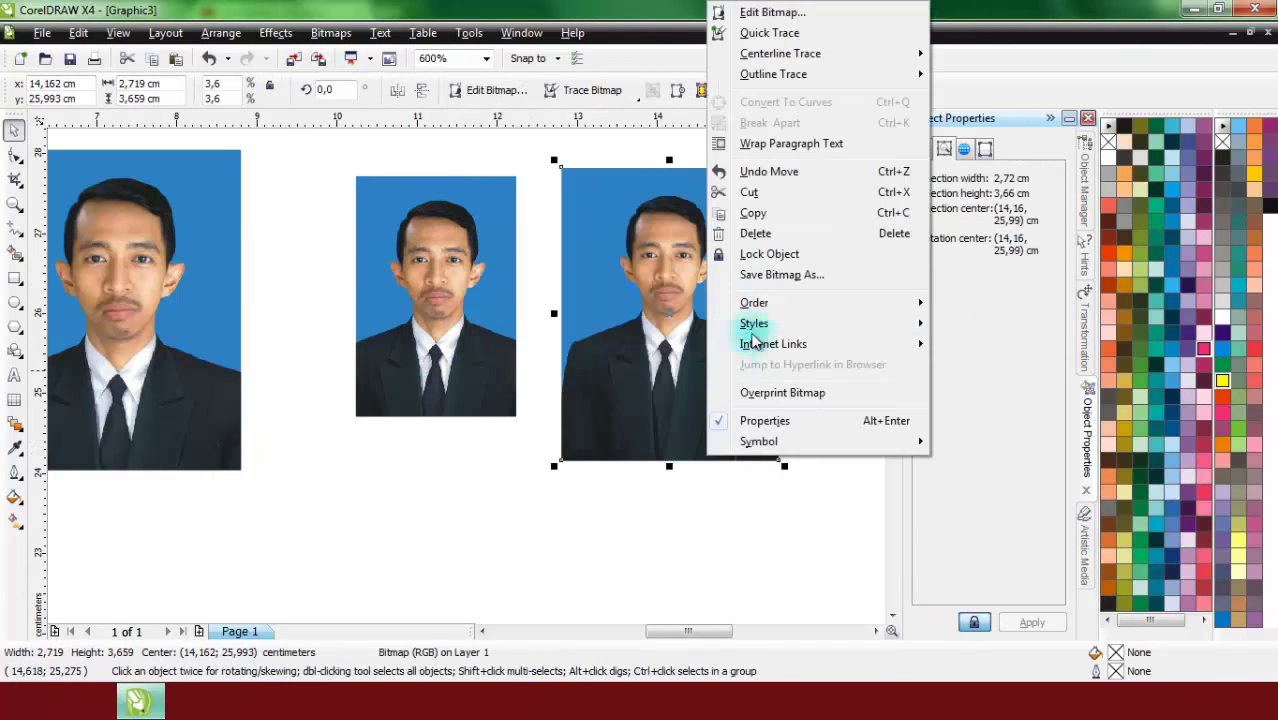
{"action": "left_click", "coordinate": [745, 212]}
{"action": "key", "text": "Escape"}
- Stack the 3 × 4 cm photo and the 2 × 3 cm photo below the 4 × 6 cm photo along the page's left edge
{"action": "scroll", "coordinate": [605, 316], "scroll_direction": "down", "scroll_amount": 5}
{"action": "scroll", "coordinate": [382, 377], "scroll_direction": "up", "scroll_amount": 4}
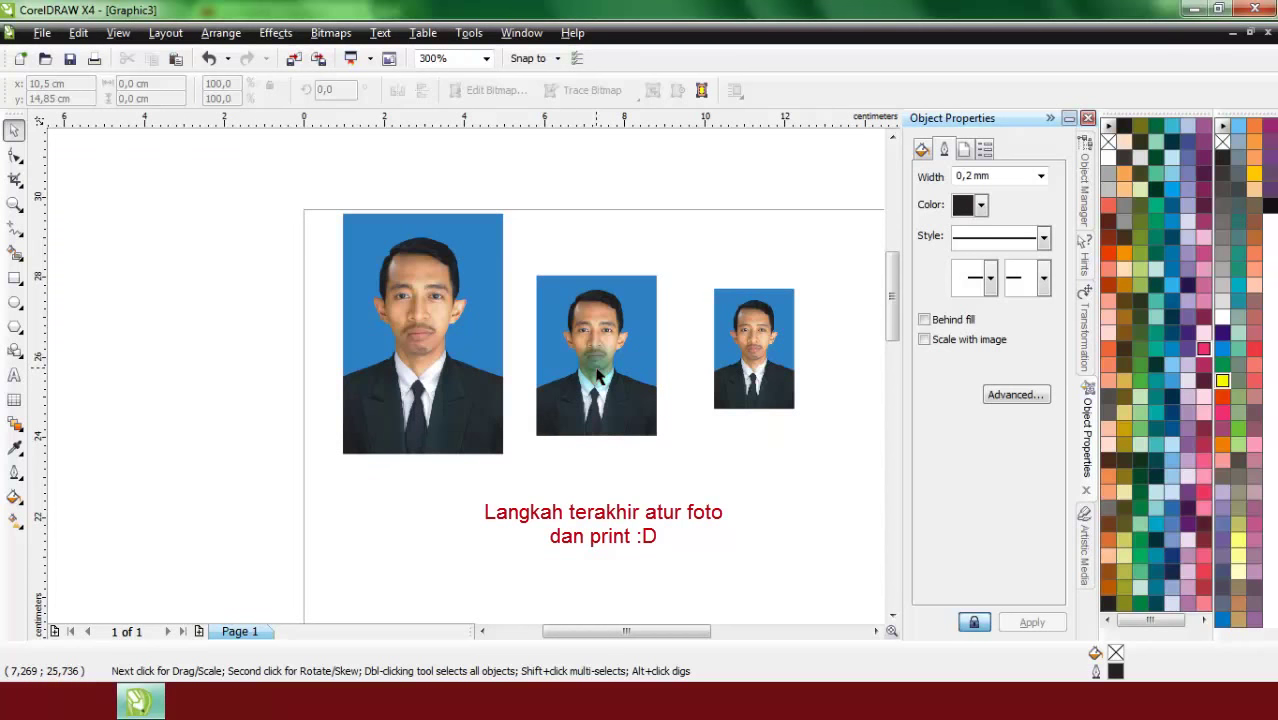
{"action": "scroll", "coordinate": [598, 375], "scroll_direction": "down", "scroll_amount": 5}
{"action": "scroll", "coordinate": [457, 400], "scroll_direction": "up", "scroll_amount": 5}
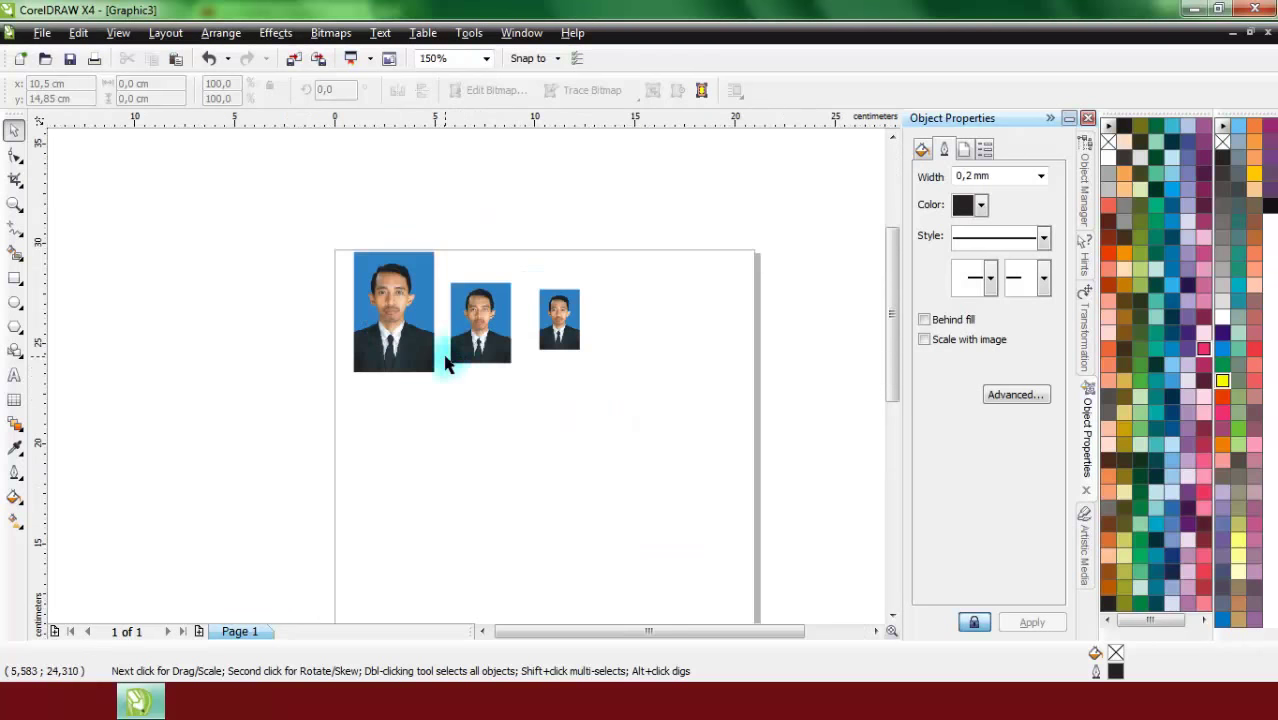
{"action": "left_click_drag", "start_coordinate": [513, 363], "coordinate": [352, 528]}
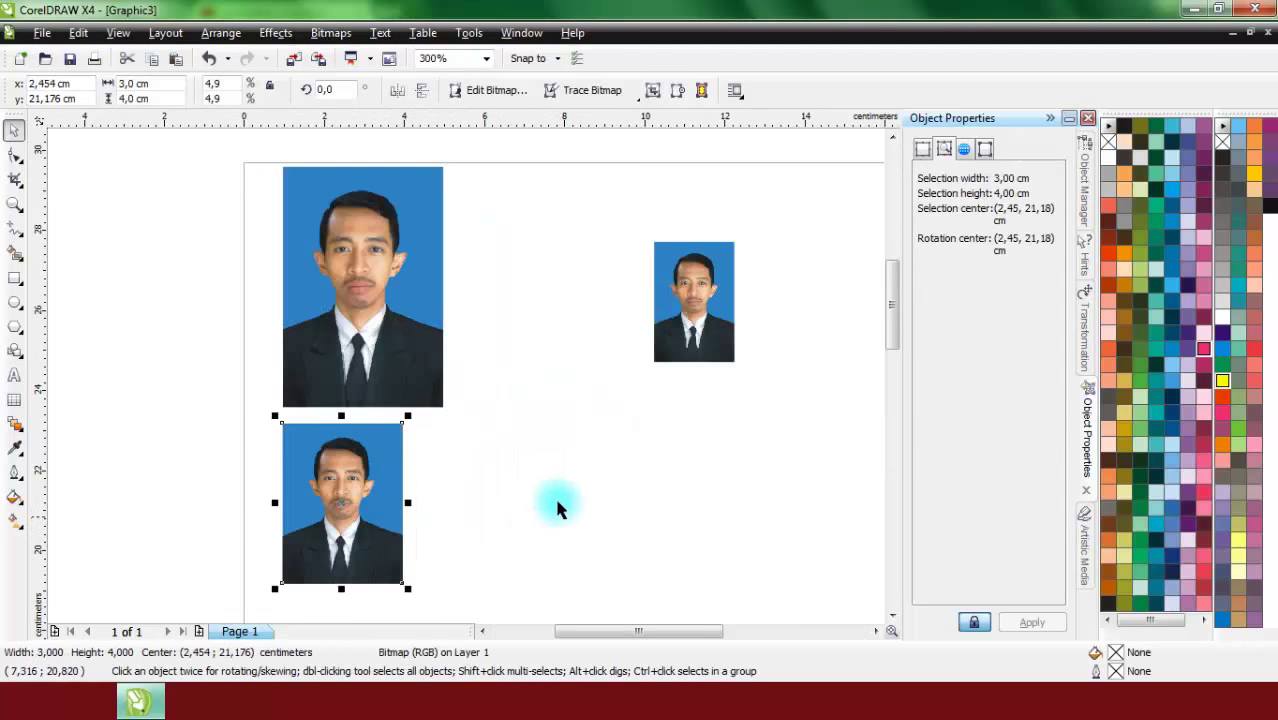
{"action": "left_click_drag", "start_coordinate": [688, 304], "coordinate": [338, 575]}
{"action": "scroll", "coordinate": [338, 576], "scroll_direction": "down", "scroll_amount": 1}
{"action": "scroll", "coordinate": [465, 376], "scroll_direction": "up", "scroll_amount": 1}
{"action": "left_click_drag", "start_coordinate": [468, 397], "coordinate": [447, 455]}
{"action": "scroll", "coordinate": [478, 315], "scroll_direction": "down", "scroll_amount": 1}
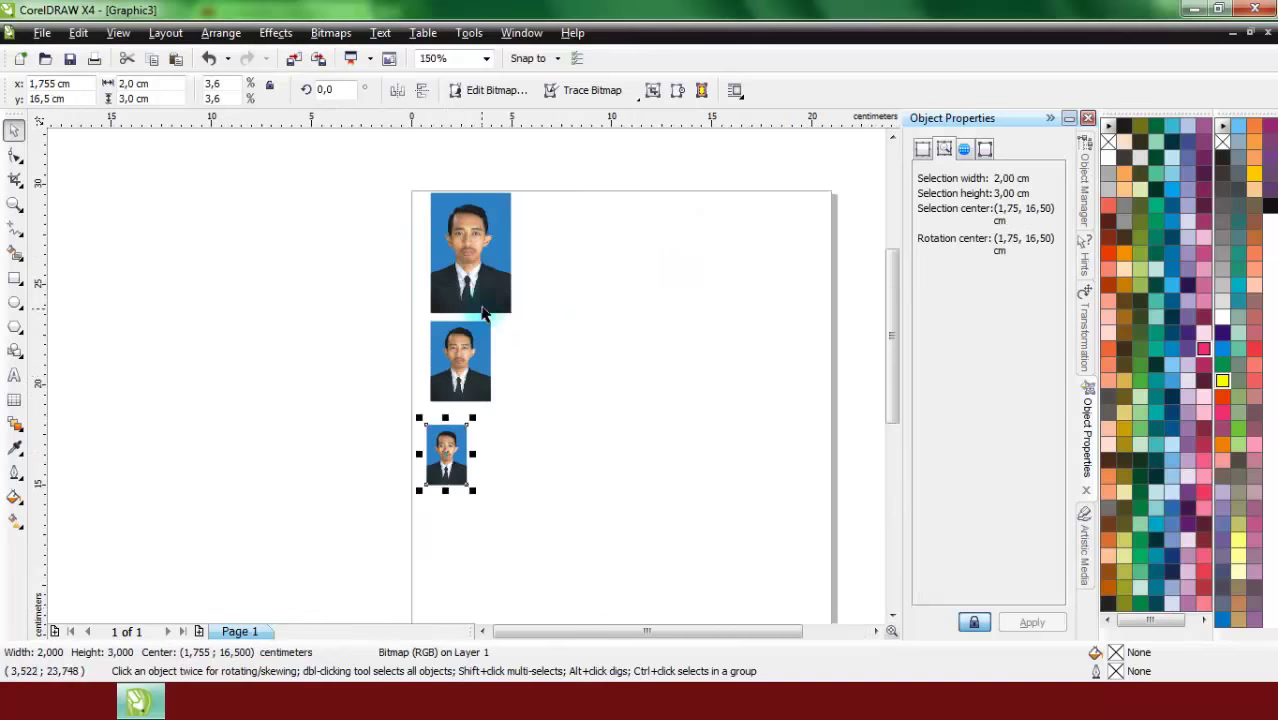
- Move the 4 × 6 cm photo to the page's top-left corner and duplicate it into a row of four, accepting the 0.5 cm duplicate offset
{"action": "scroll", "coordinate": [484, 250], "scroll_direction": "up", "scroll_amount": 1}
{"action": "left_click_drag", "start_coordinate": [473, 355], "coordinate": [448, 368]}
{"action": "key", "text": "ctrl+d"}
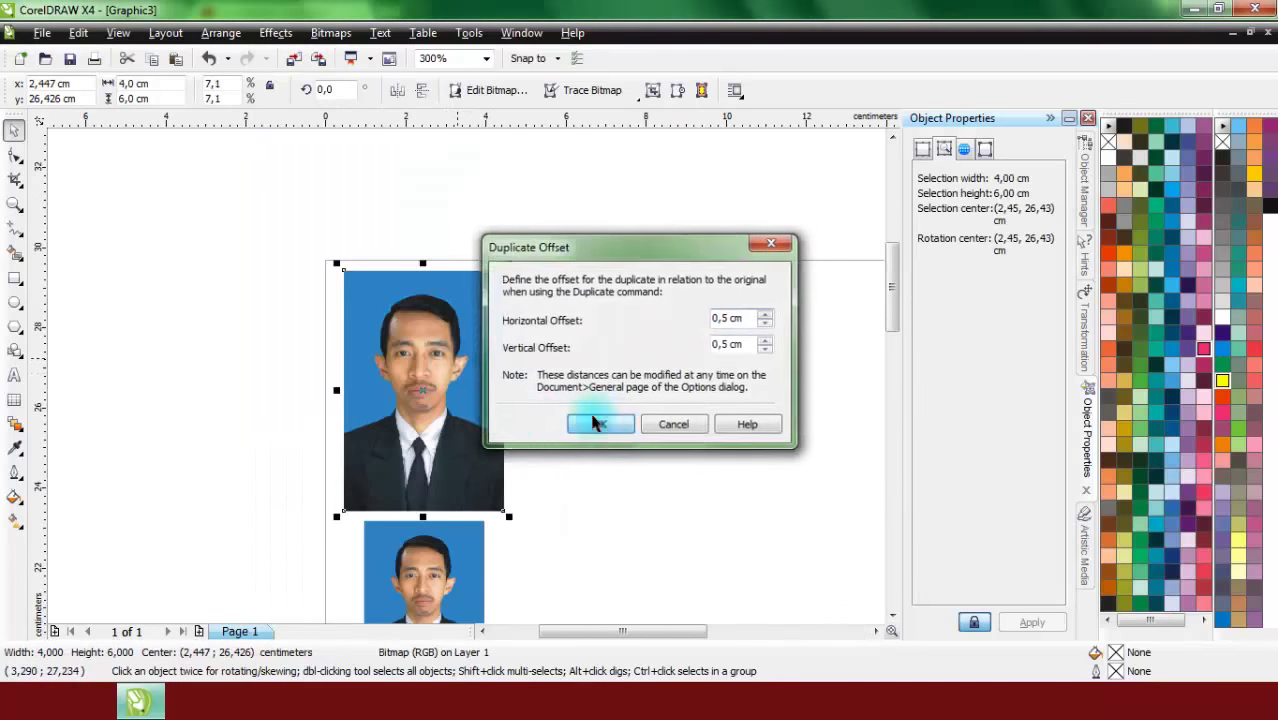
{"action": "left_click", "coordinate": [585, 420]}
{"action": "left_click_drag", "start_coordinate": [454, 422], "coordinate": [622, 422]}
{"action": "key", "text": "ctrl+d"}
{"action": "key", "text": "ctrl+d"}
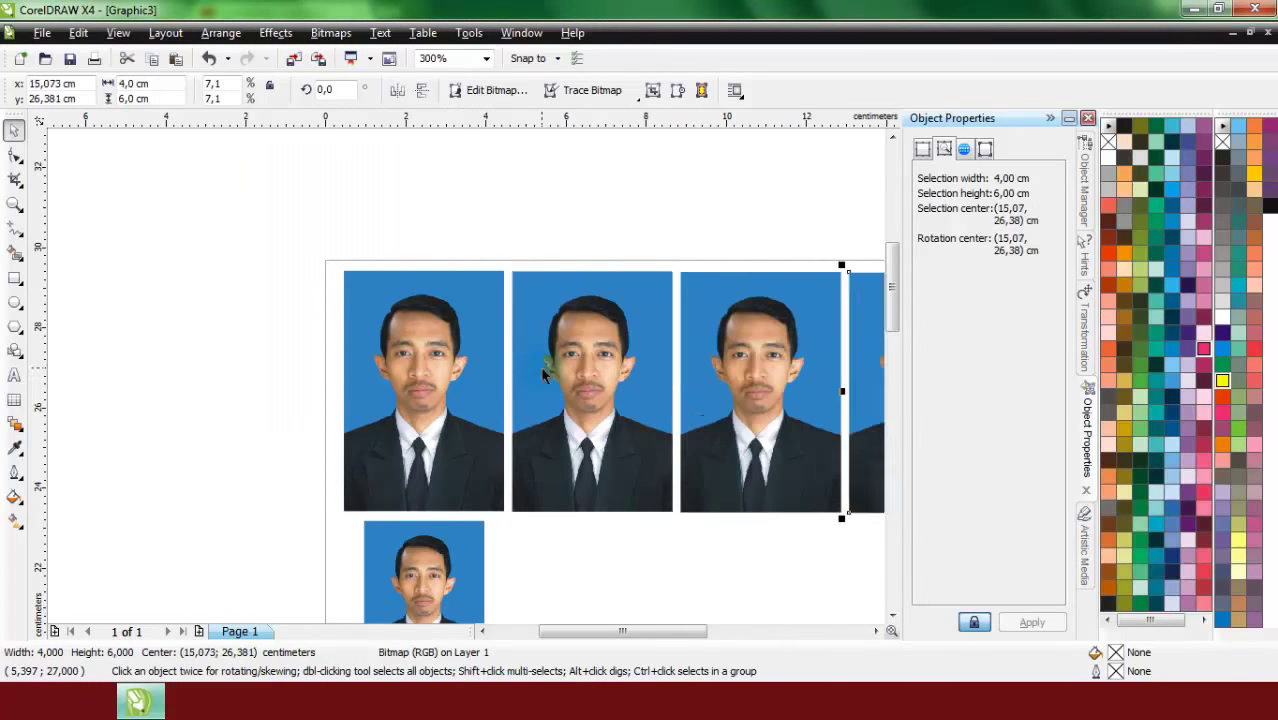
- Move the 3 × 4 cm and 2 × 3 cm photos down to make room below the 4 × 6 cm row
{"action": "scroll", "coordinate": [541, 367], "scroll_direction": "down", "scroll_amount": 2}
{"action": "left_click_drag", "start_coordinate": [382, 291], "coordinate": [648, 416]}
{"action": "left_click", "coordinate": [654, 417]}
{"action": "scroll", "coordinate": [447, 438], "scroll_direction": "up", "scroll_amount": 2}
{"action": "mouse_move", "coordinate": [441, 351]}
{"action": "left_mouse_down"}
{"action": "mouse_move", "coordinate": [415, 355]}
{"action": "mouse_move", "coordinate": [430, 355]}
{"action": "left_mouse_up"}
{"action": "scroll", "coordinate": [502, 388], "scroll_direction": "down", "scroll_amount": 1}
{"action": "left_click", "coordinate": [459, 441], "text": "shift"}
{"action": "left_click_drag", "start_coordinate": [459, 441], "coordinate": [460, 544]}
- Align the four 4 × 6 cm photos along their top edges
{"action": "left_click_drag", "start_coordinate": [373, 195], "coordinate": [858, 384]}
{"action": "scroll", "coordinate": [473, 371], "scroll_direction": "up", "scroll_amount": 1}
{"action": "key", "text": "ctrl+u"}
{"action": "scroll", "coordinate": [466, 342], "scroll_direction": "down", "scroll_amount": 1}
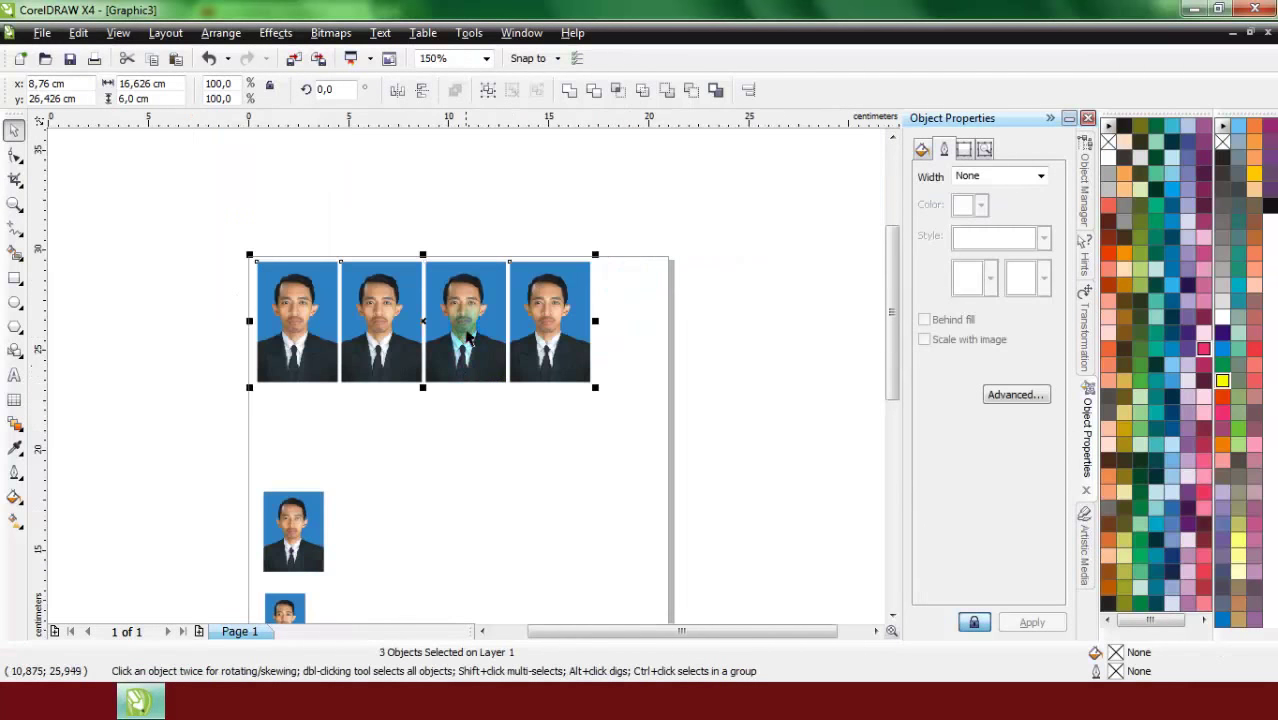
- Copy the row of four 4 × 6 cm photos directly below the first row
{"action": "left_click_drag", "start_coordinate": [237, 220], "coordinate": [556, 414]}
{"action": "left_click_drag", "start_coordinate": [465, 350], "coordinate": [458, 447]}
{"action": "right_click", "coordinate": [458, 447]}
{"action": "scroll", "coordinate": [375, 408], "scroll_direction": "up", "scroll_amount": 1}
{"action": "scroll", "coordinate": [465, 372], "scroll_direction": "down", "scroll_amount": 2}
{"action": "left_click", "coordinate": [490, 462]}
- Place the 3 × 4 cm photo just below the second 4 × 6 cm row at the page's left edge, with the 2 × 3 cm photo farther down
{"action": "scroll", "coordinate": [446, 464], "scroll_direction": "up", "scroll_amount": 2}
{"action": "left_click_drag", "start_coordinate": [365, 420], "coordinate": [350, 542]}
{"action": "left_click_drag", "start_coordinate": [364, 306], "coordinate": [349, 349]}
{"action": "left_click", "coordinate": [462, 340]}
{"action": "left_click", "coordinate": [383, 284]}
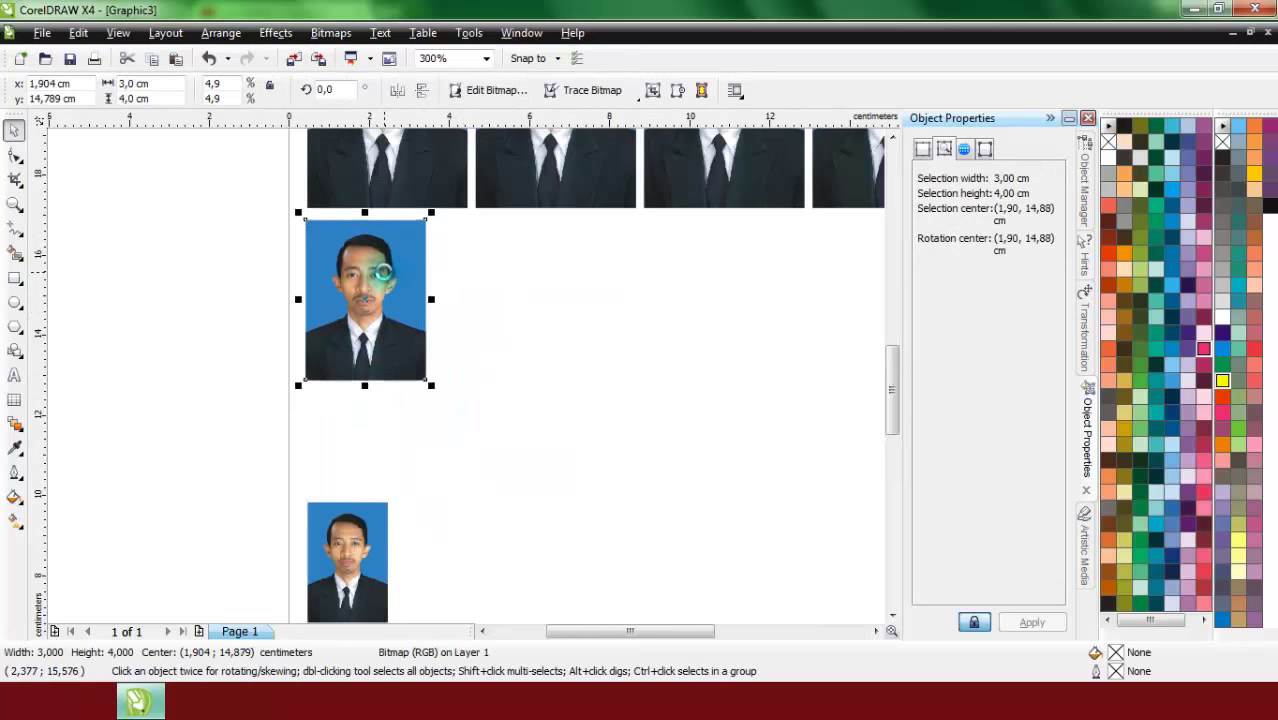
- Duplicate the 3 × 4 cm photo to the right into an evenly spaced row of six
{"action": "left_click_drag", "start_coordinate": [383, 271], "coordinate": [522, 300]}
{"action": "scroll", "coordinate": [540, 300], "scroll_direction": "down", "scroll_amount": 1}
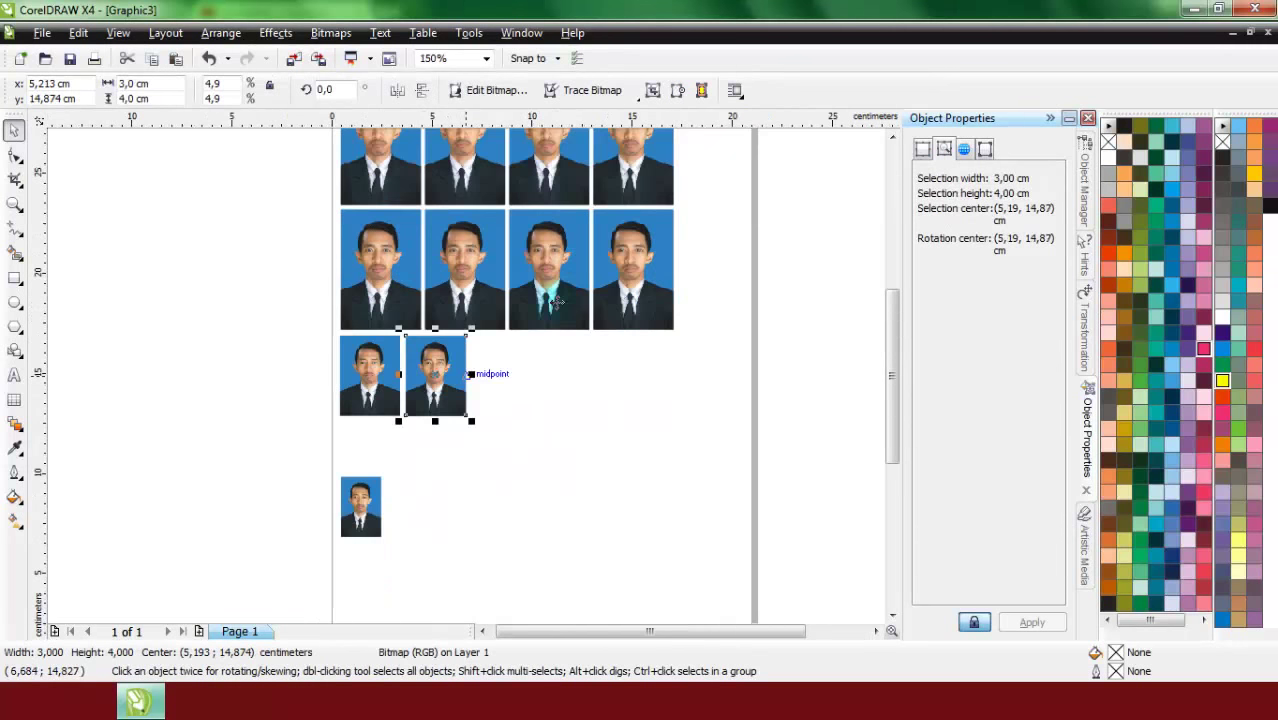
{"action": "key", "text": "ctrl+r"}
{"action": "key", "text": "ctrl+r"}
{"action": "key", "text": "ctrl+r"}
{"action": "key", "text": "ctrl+r"}
- Align the six 3 × 4 cm photos along their top edges and copy the row directly below
{"action": "left_click_drag", "start_coordinate": [268, 314], "coordinate": [807, 470]}
{"action": "key", "text": "t"}
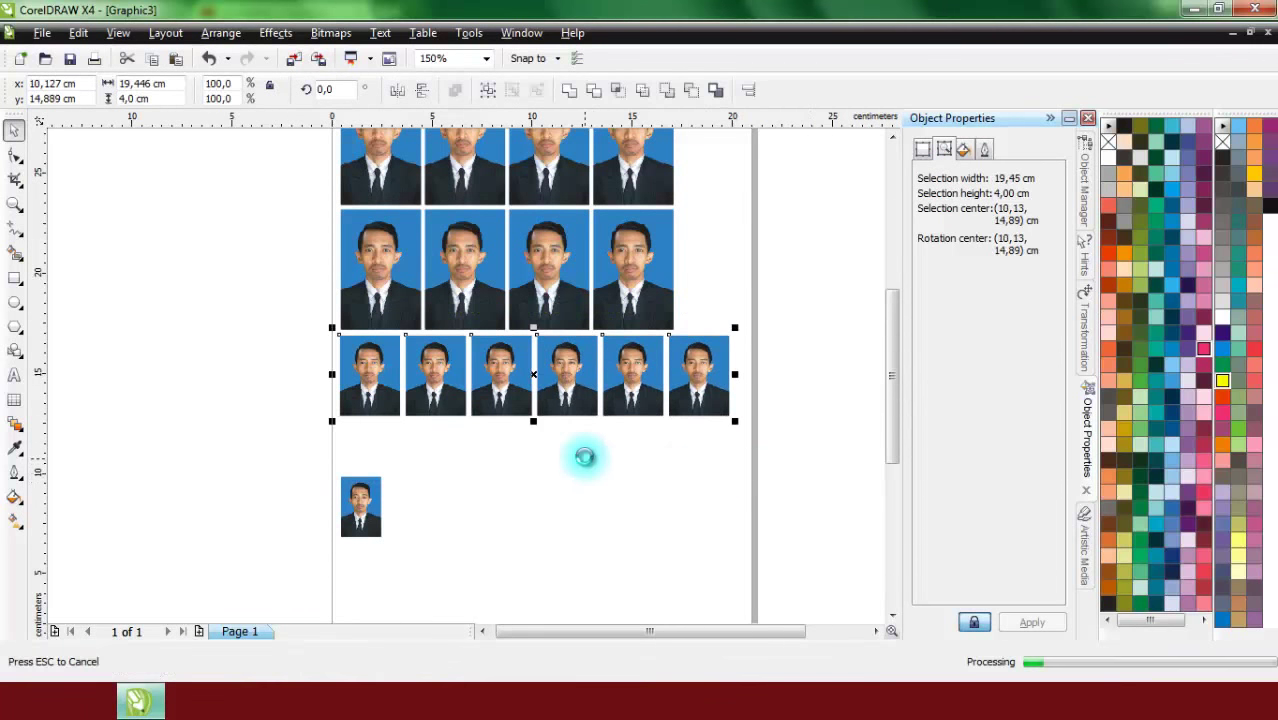
{"action": "left_click_drag", "start_coordinate": [575, 380], "coordinate": [571, 474]}
{"action": "scroll", "coordinate": [410, 465], "scroll_direction": "up", "scroll_amount": 1}
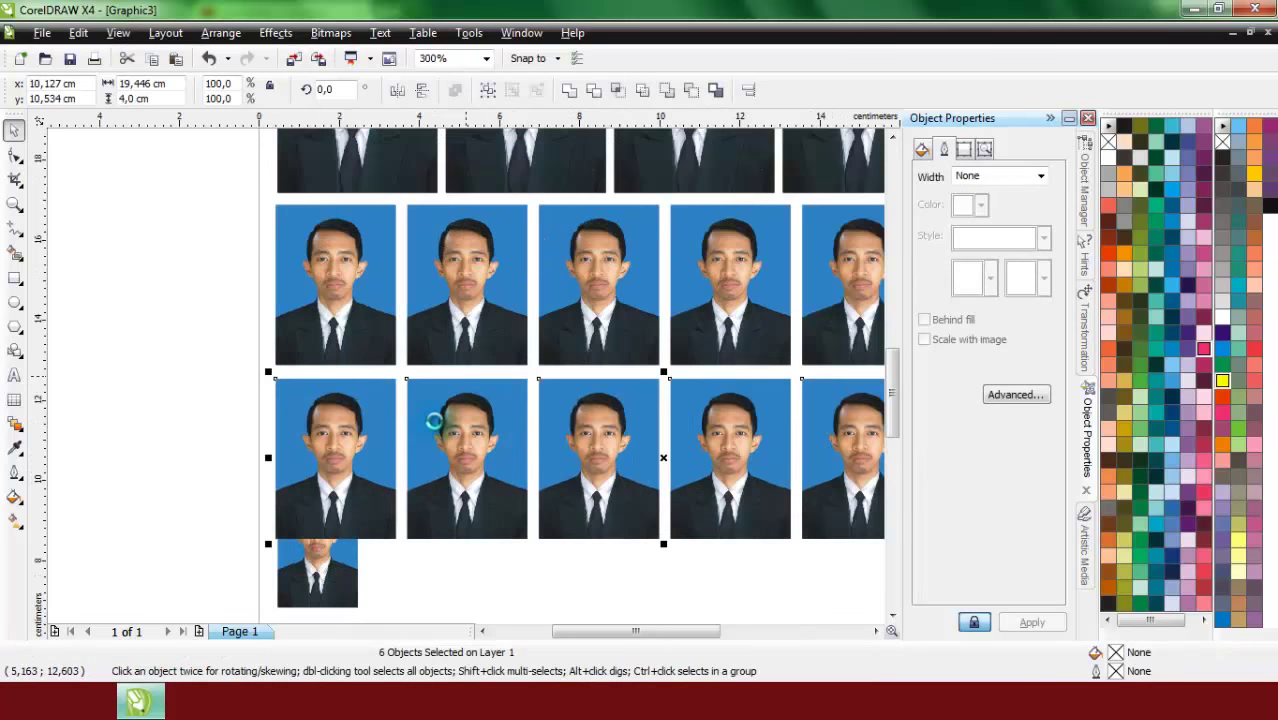
{"action": "scroll", "coordinate": [466, 360], "scroll_direction": "down", "scroll_amount": 1}
{"action": "scroll", "coordinate": [345, 600], "scroll_direction": "up", "scroll_amount": 1}
- Duplicate the 2 × 3 cm photo to the right into a row of eight below the 3 × 4 cm rows
{"action": "left_click_drag", "start_coordinate": [642, 434], "coordinate": [316, 230]}
{"action": "left_click_drag", "start_coordinate": [445, 318], "coordinate": [551, 358]}
{"action": "scroll", "coordinate": [569, 351], "scroll_direction": "down", "scroll_amount": 1}
{"action": "key", "text": "ctrl+d"}
{"action": "key", "text": "ctrl+d"}
{"action": "key", "text": "ctrl+d"}
{"action": "key", "text": "ctrl+d"}
{"action": "key", "text": "ctrl+d"}
{"action": "key", "text": "ctrl+d"}
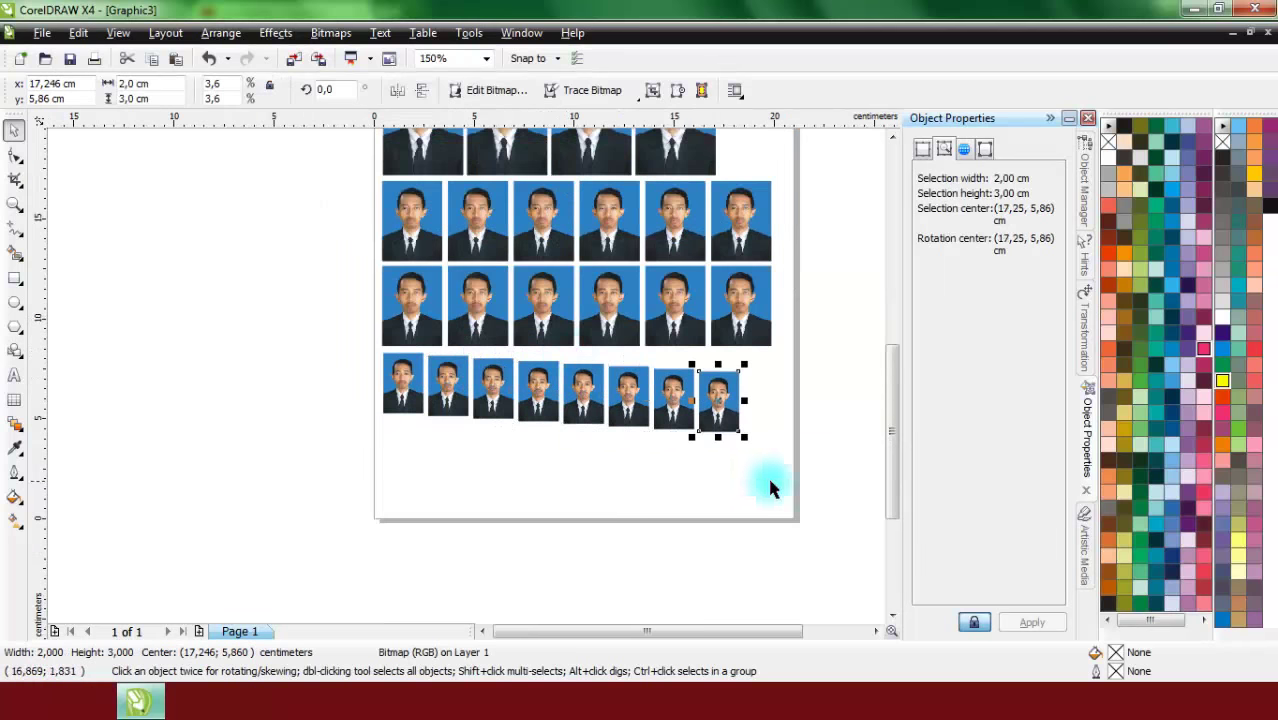
- Align the eight 2 × 3 cm photos along their top edges and copy the row directly below
{"action": "left_click_drag", "start_coordinate": [770, 488], "coordinate": [294, 319]}
{"action": "scroll", "coordinate": [575, 410], "scroll_direction": "up", "scroll_amount": 1}
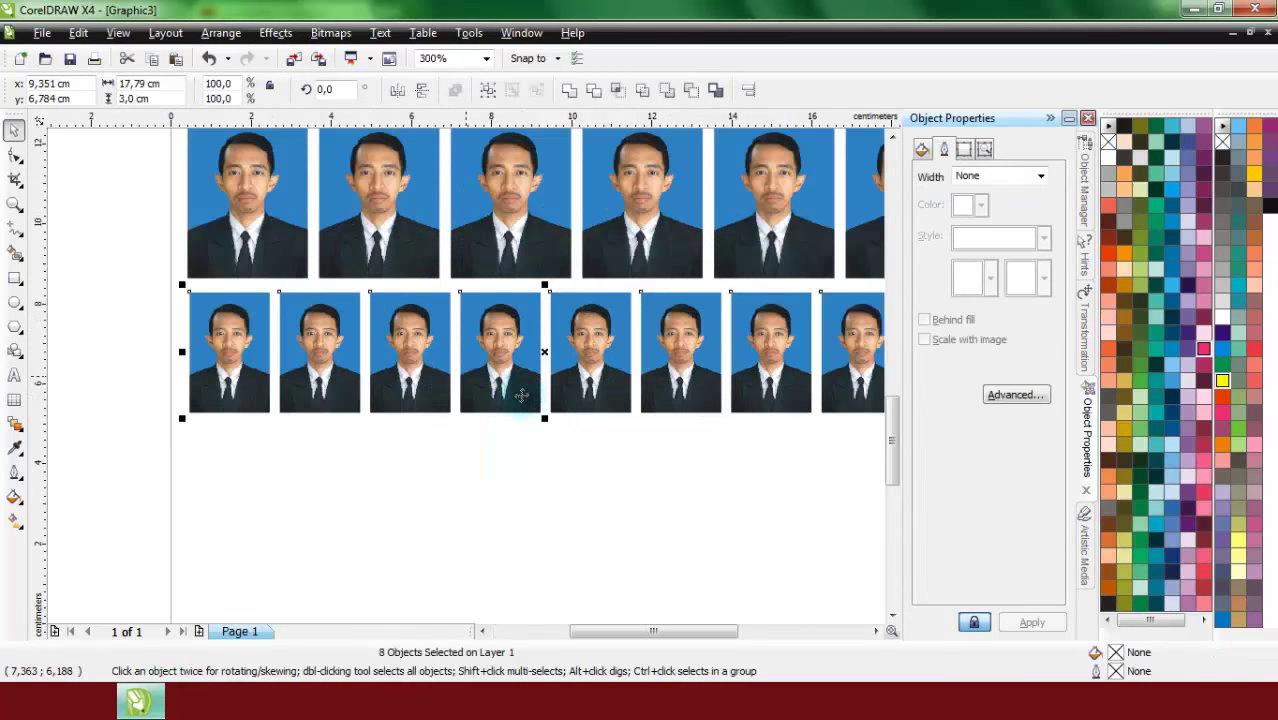
{"action": "left_click_drag", "start_coordinate": [571, 366], "coordinate": [570, 490]}
{"action": "scroll", "coordinate": [549, 374], "scroll_direction": "down", "scroll_amount": 2}
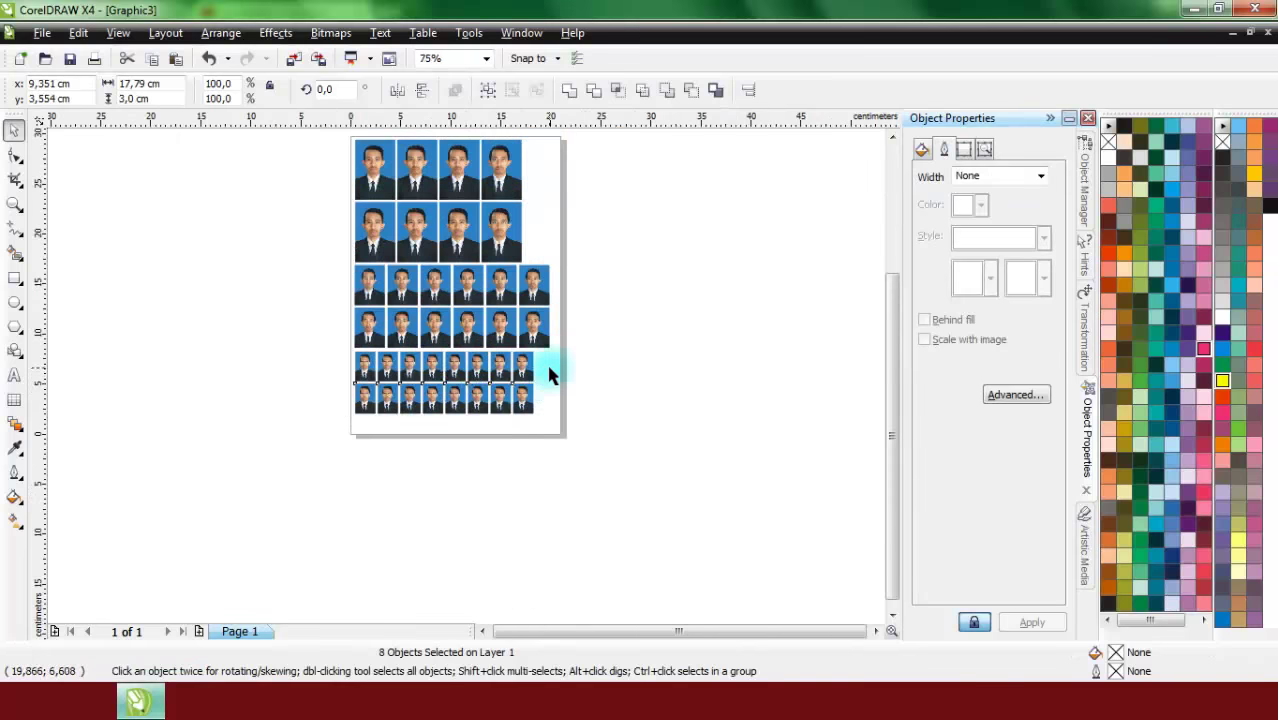
- Group all the photos, center the group on the A4 page and fit the view to the page
{"action": "scroll", "coordinate": [549, 374], "scroll_direction": "down", "scroll_amount": 1}
{"action": "key", "text": "ctrl+a"}
{"action": "left_click", "coordinate": [474, 90]}
{"action": "left_click", "coordinate": [486, 58]}
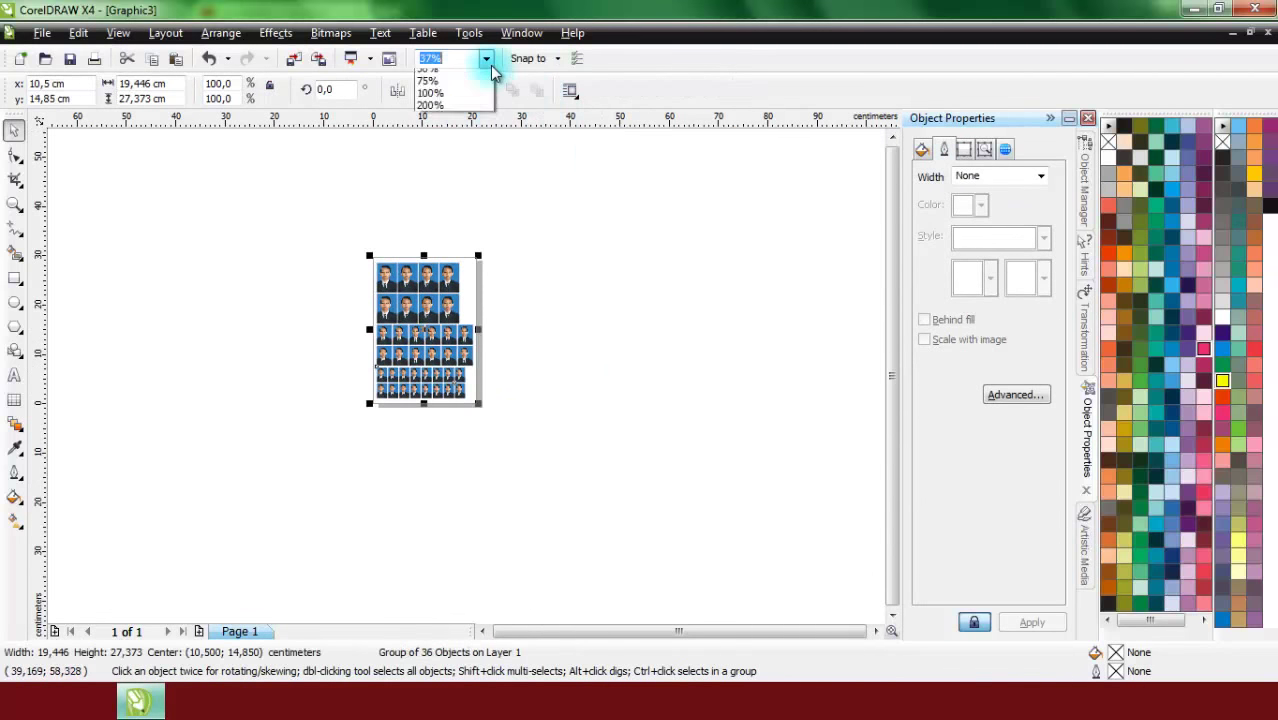
{"action": "left_click", "coordinate": [482, 85]}
{"action": "left_click", "coordinate": [727, 300]}
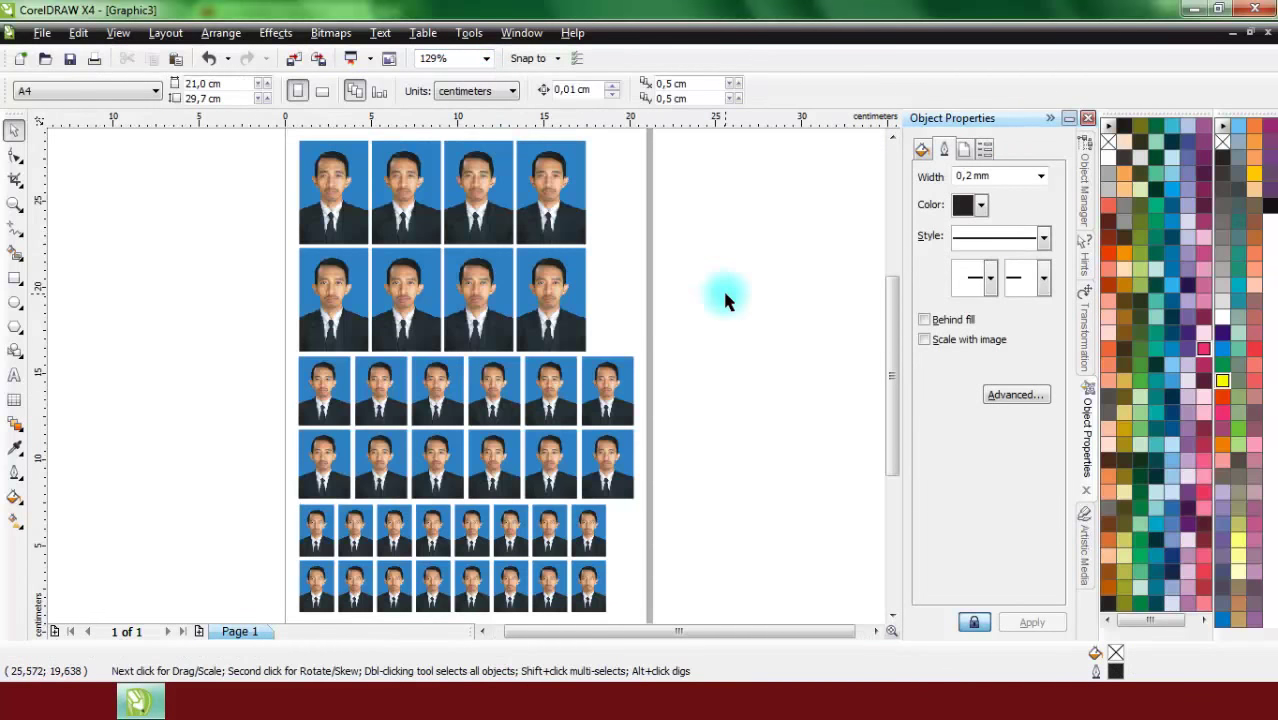